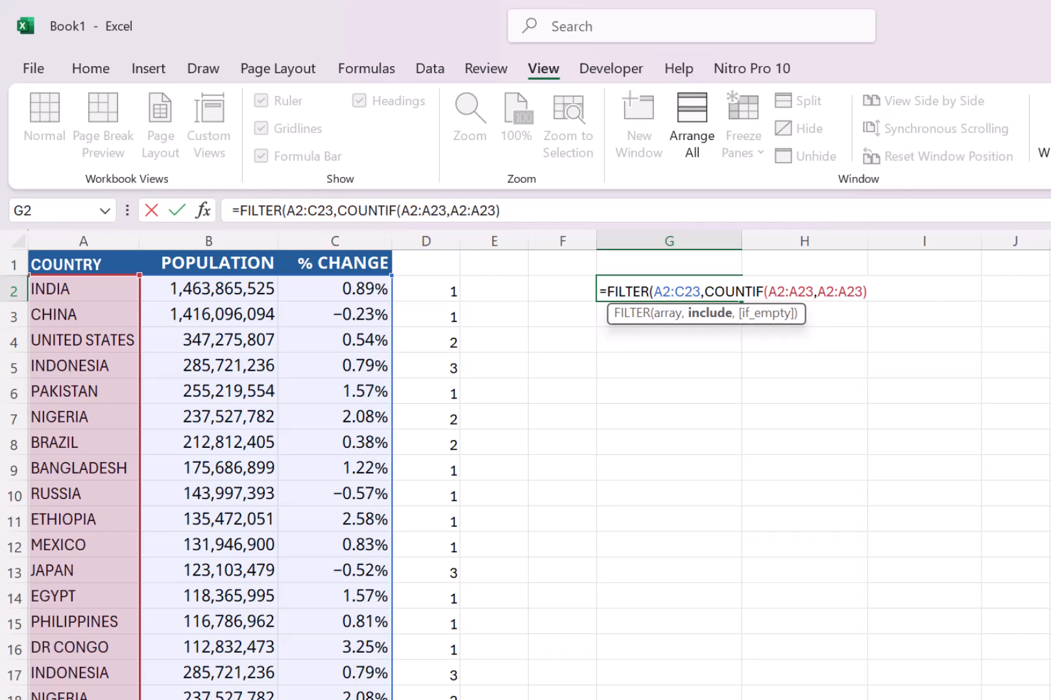
Complete the formula in G2 as =FILTER(A2:C23,COUNTIF(A2:A23,A2:A23)>1).
text())
key(Return)
click(621, 287)
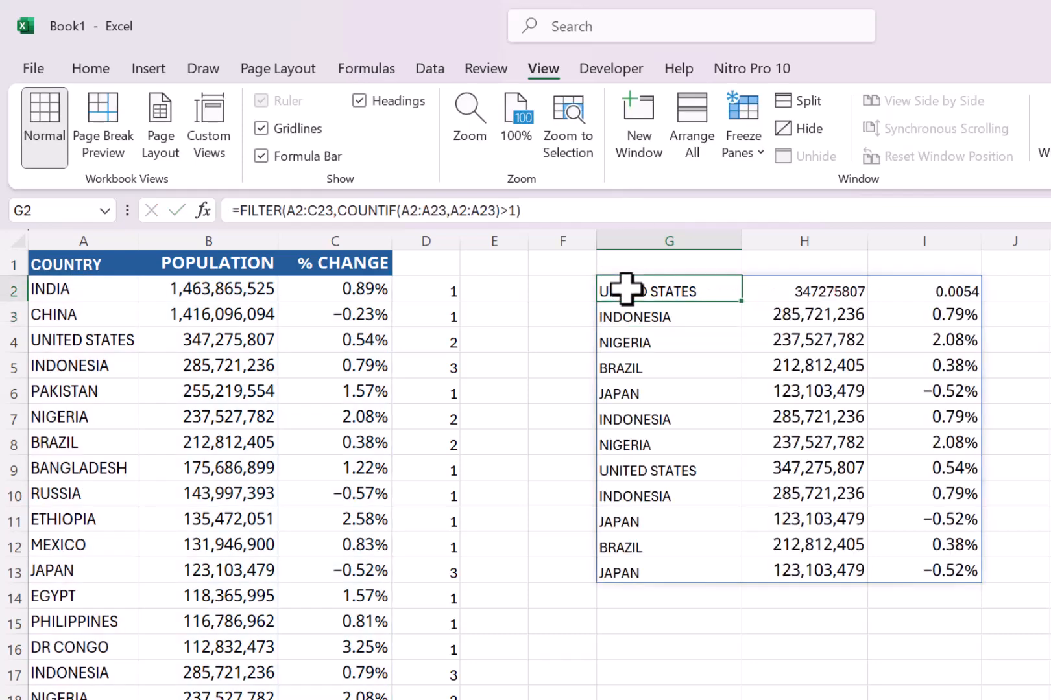
Copy the number formatting of the population value in H4 onto H2 with Format Painter.
click(778, 343)
click(91, 68)
click(80, 155)
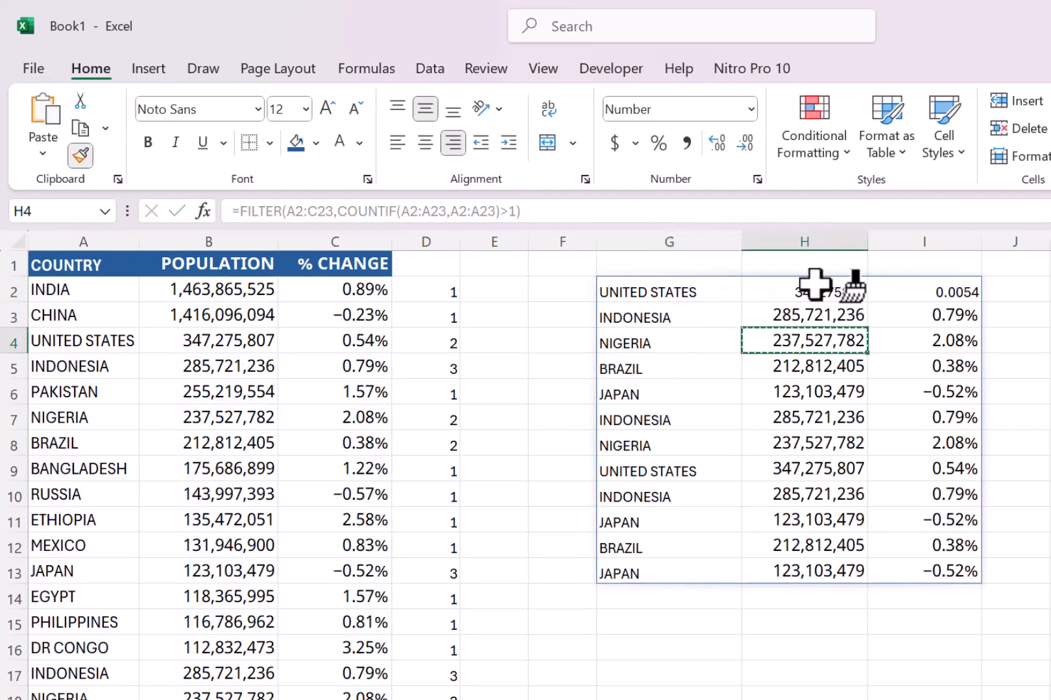
click(808, 289)
click(830, 407)
Wrap the G2 formula in SORT so it reads =SORT(FILTER(A2:C23,COUNTIF(A2:A23,A2:A23)>1)).
click(640, 291)
click(238, 211)
text(SORT()
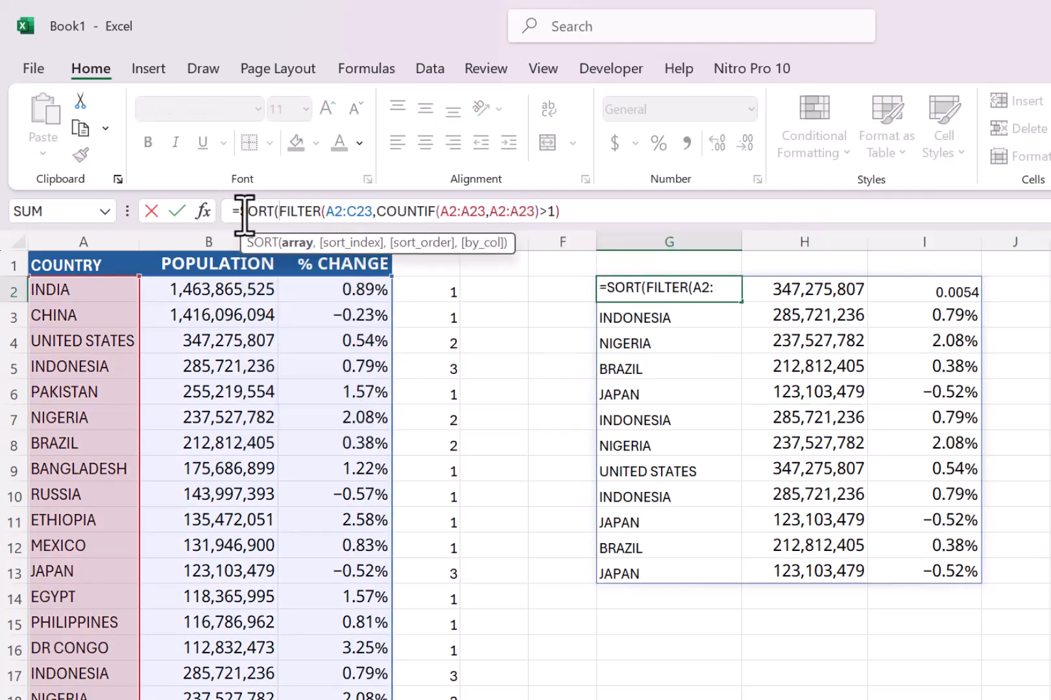
key(Return)
key(Return)
drag(664, 280, 898, 321)
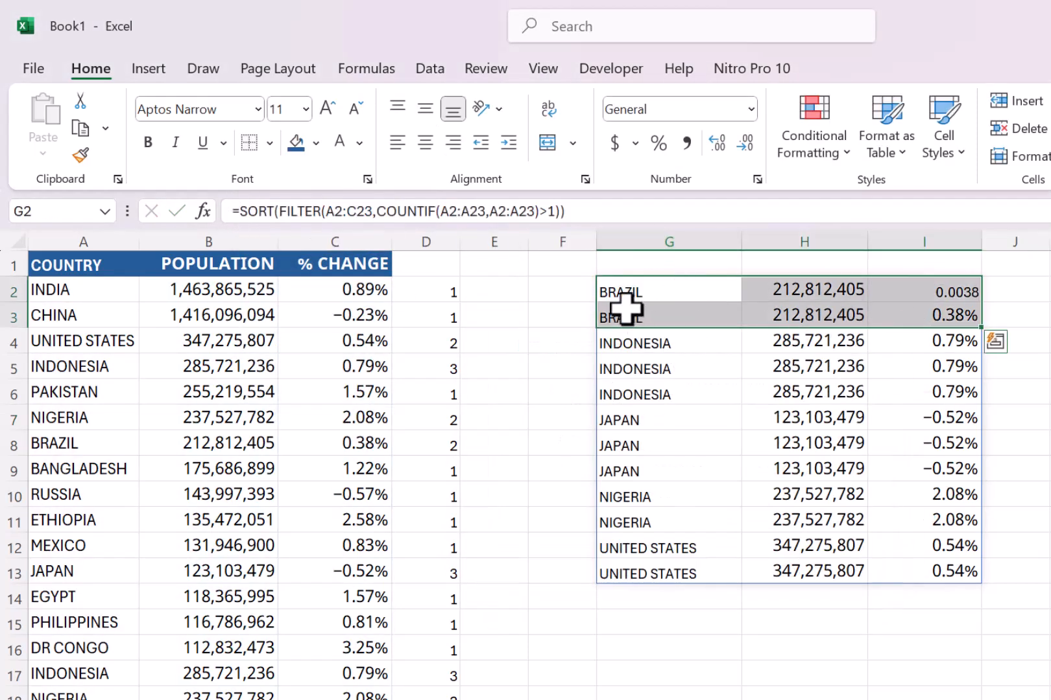
Copy the percentage formatting of I3 onto I2 with Format Painter.
click(619, 472)
click(959, 326)
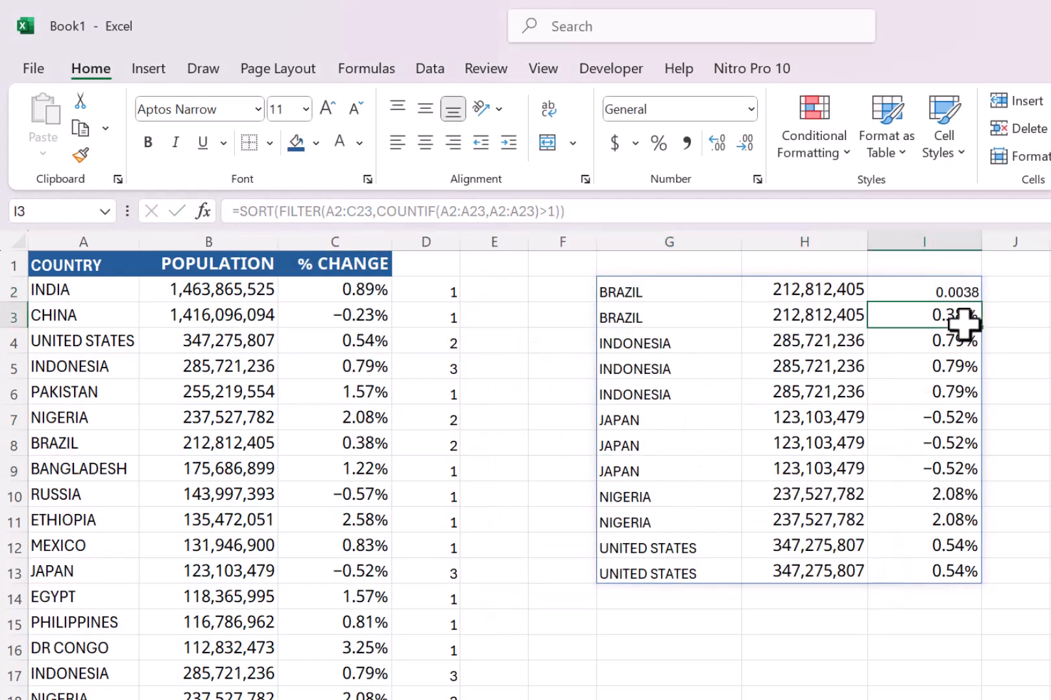
click(80, 155)
click(941, 293)
click(680, 394)
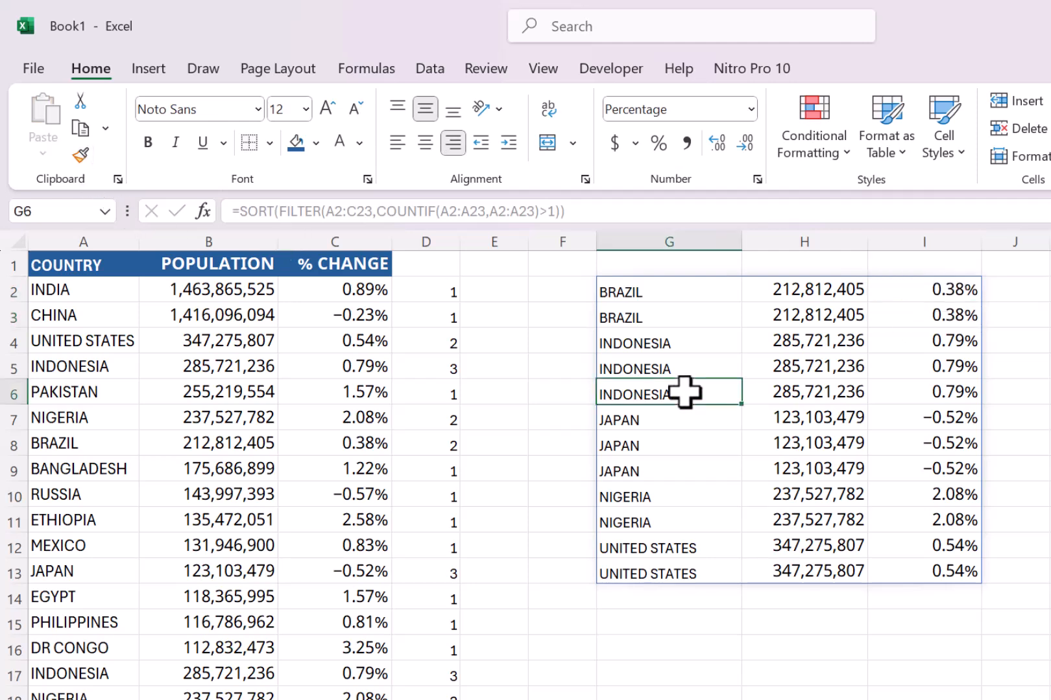
Change the FILTER array in the G2 formula to A2:A23 so only the country names are returned.
click(638, 293)
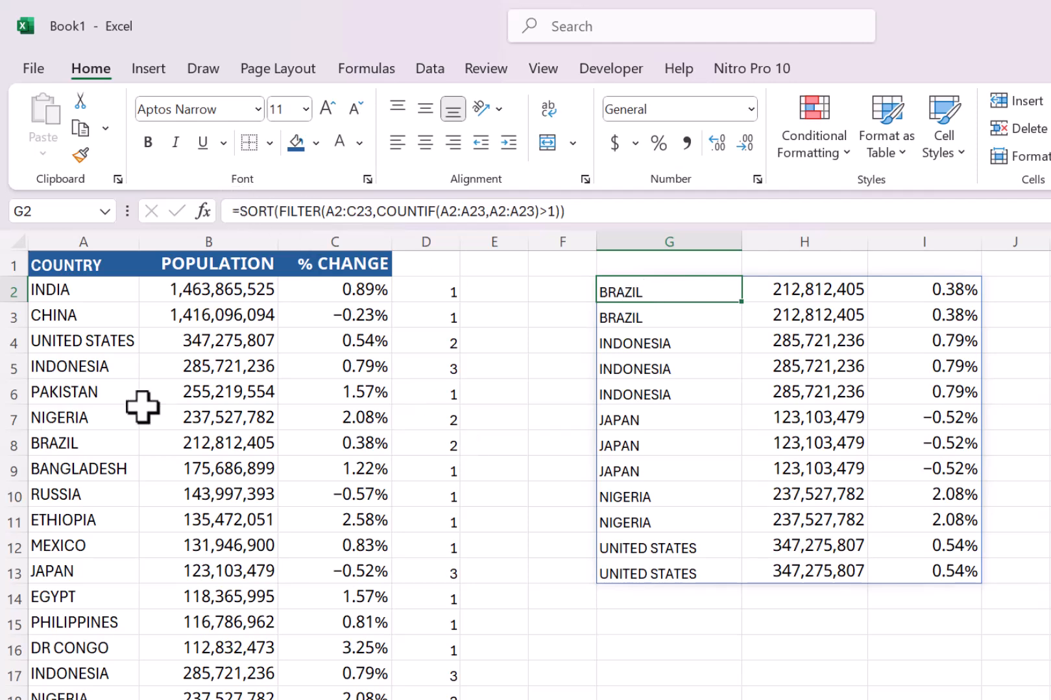
click(361, 211)
key(BackSpace)
text(A)
key(Return)
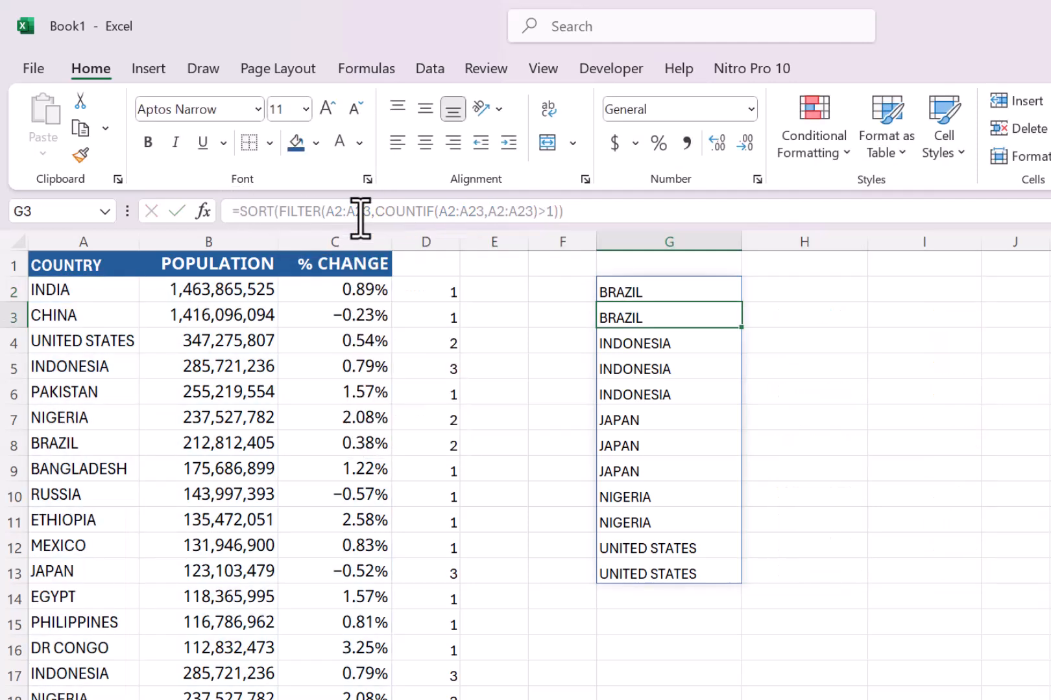
click(618, 287)
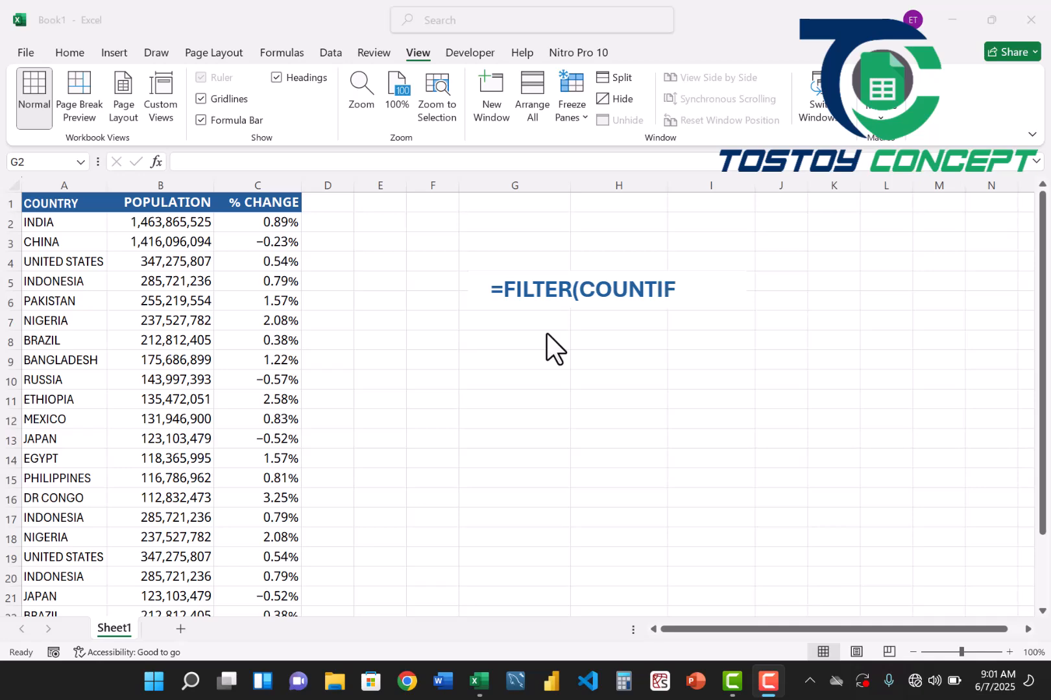
Enter =COUNTIF(A:A,A2) in D2 to count how often the country in A2 occurs.
click(498, 226)
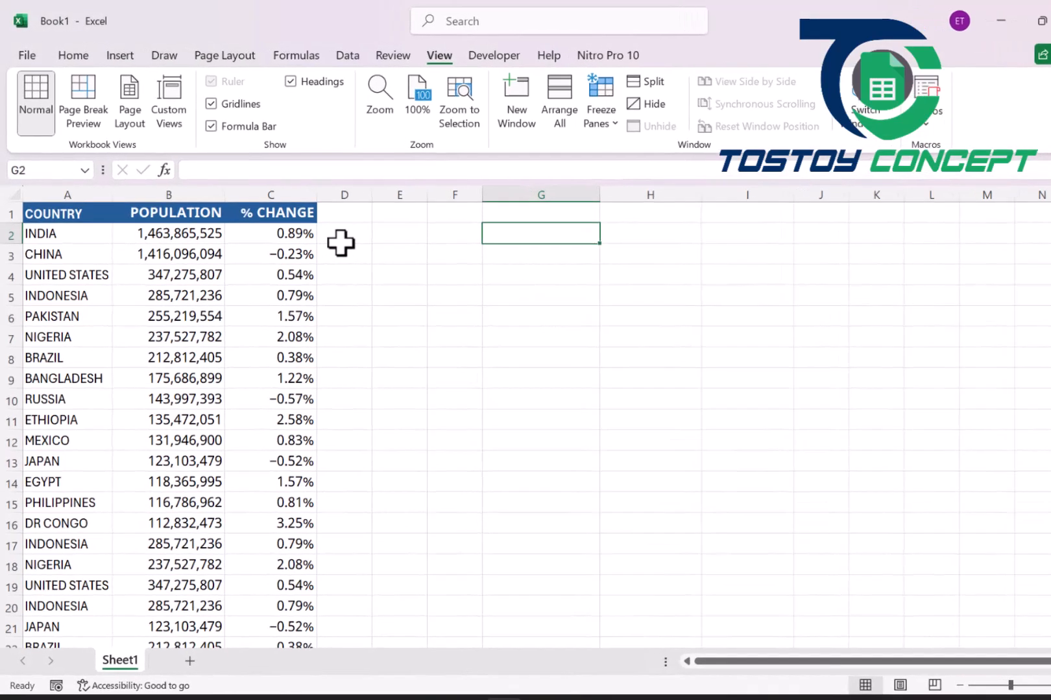
click(322, 227)
text(=COUNTIF()
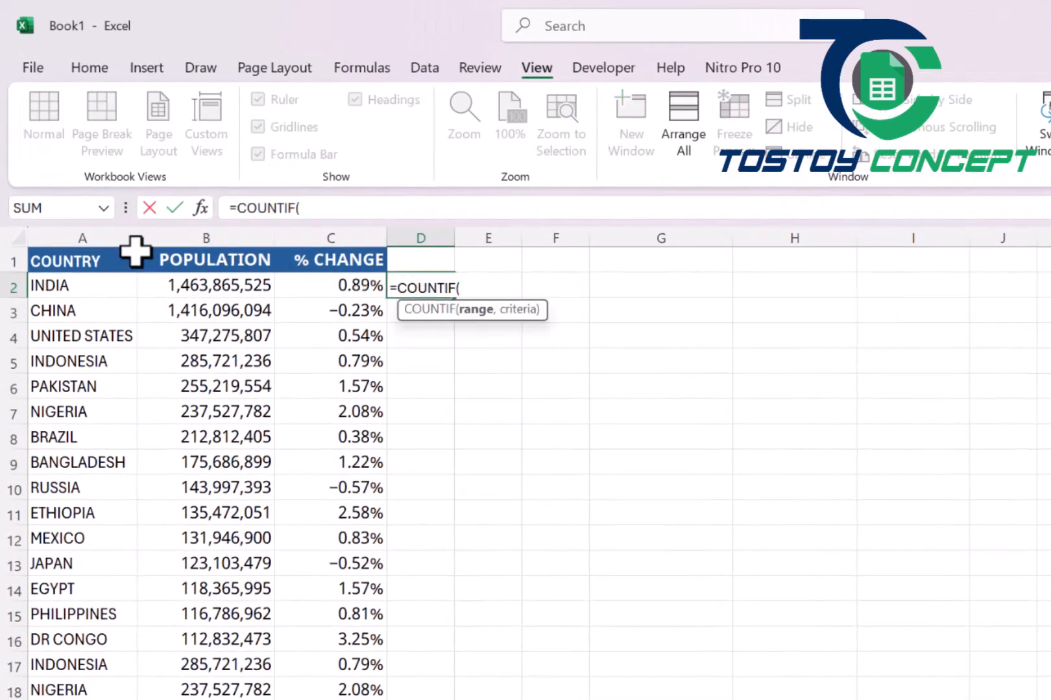
click(61, 233)
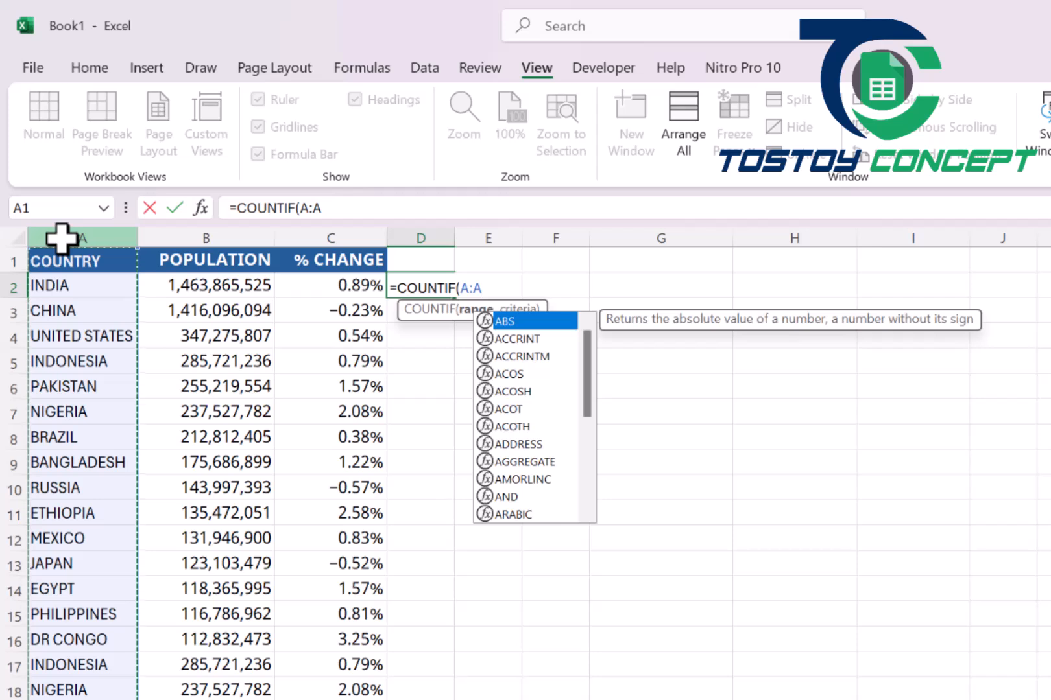
text(,)
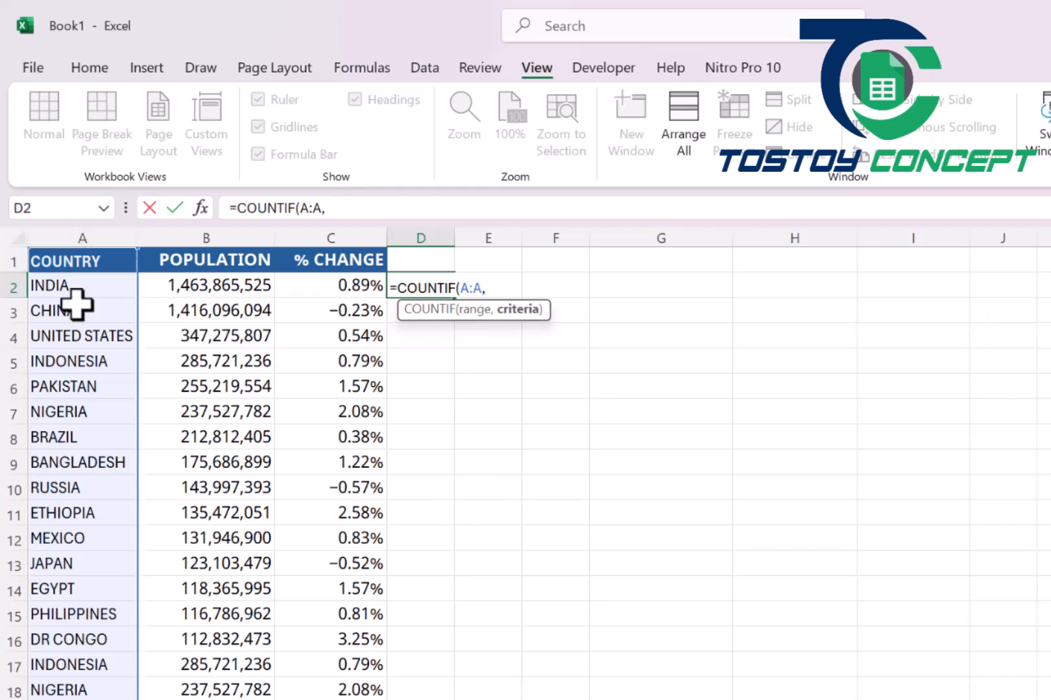
click(101, 287)
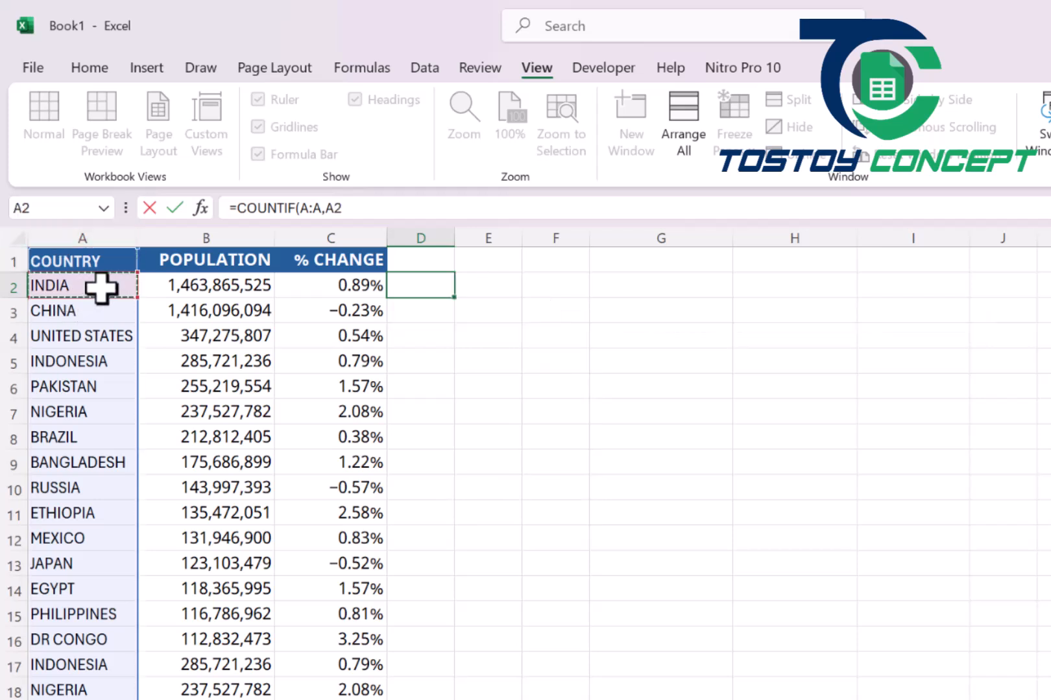
key(Return)
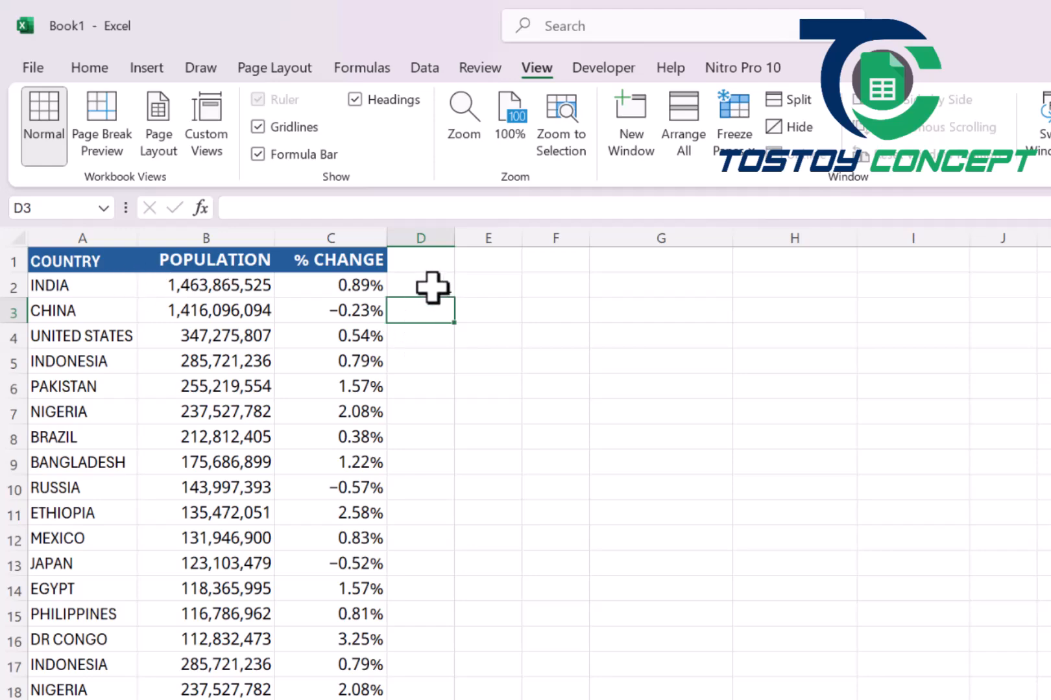
Fill the COUNTIF formula from D2 down the whole country list and check the India and United States rows.
click(432, 288)
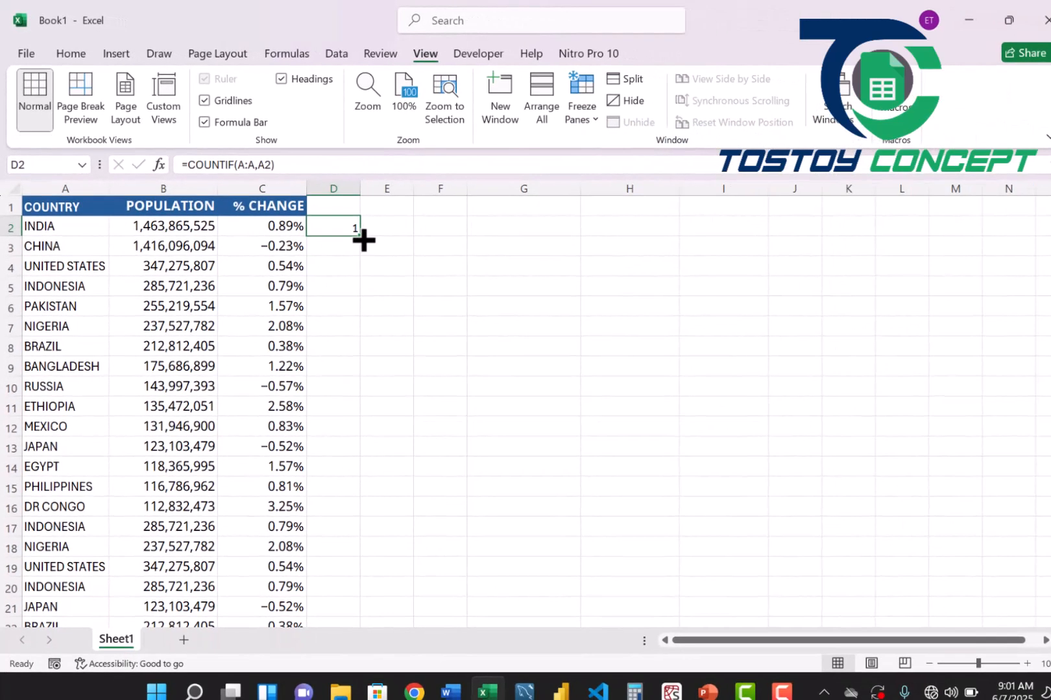
double_click(362, 238)
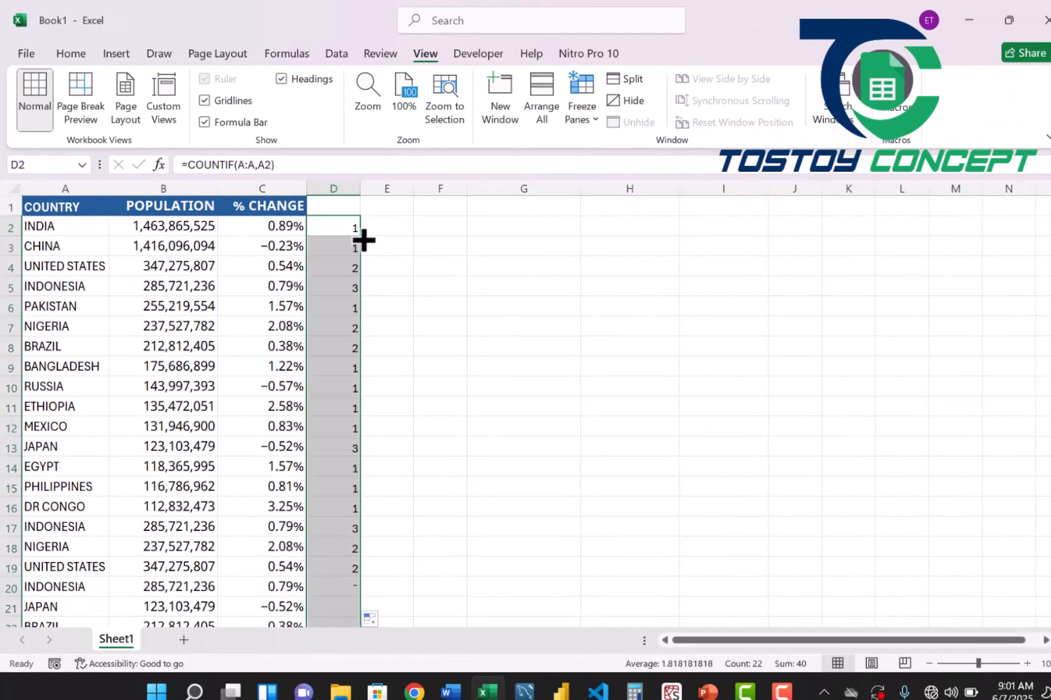
click(338, 293)
click(336, 228)
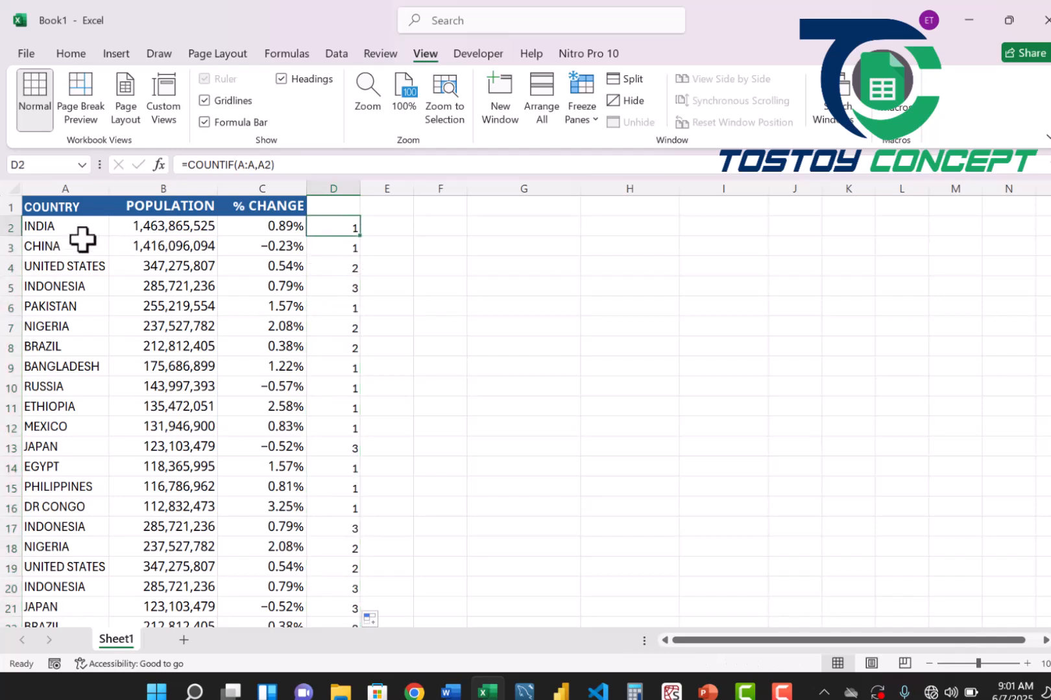
click(54, 228)
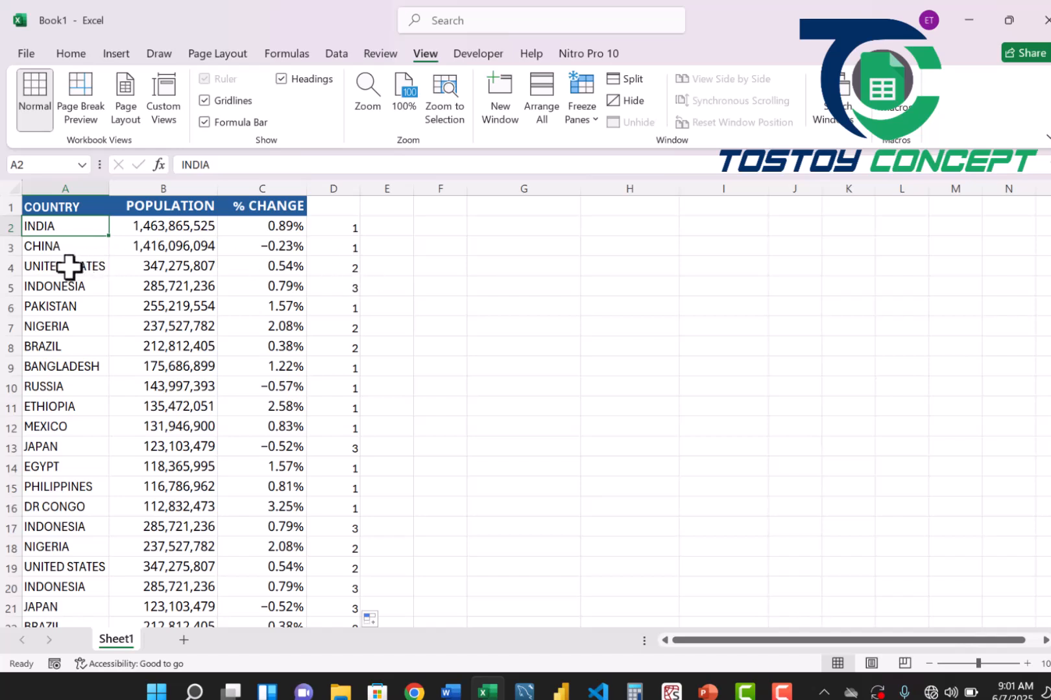
click(326, 269)
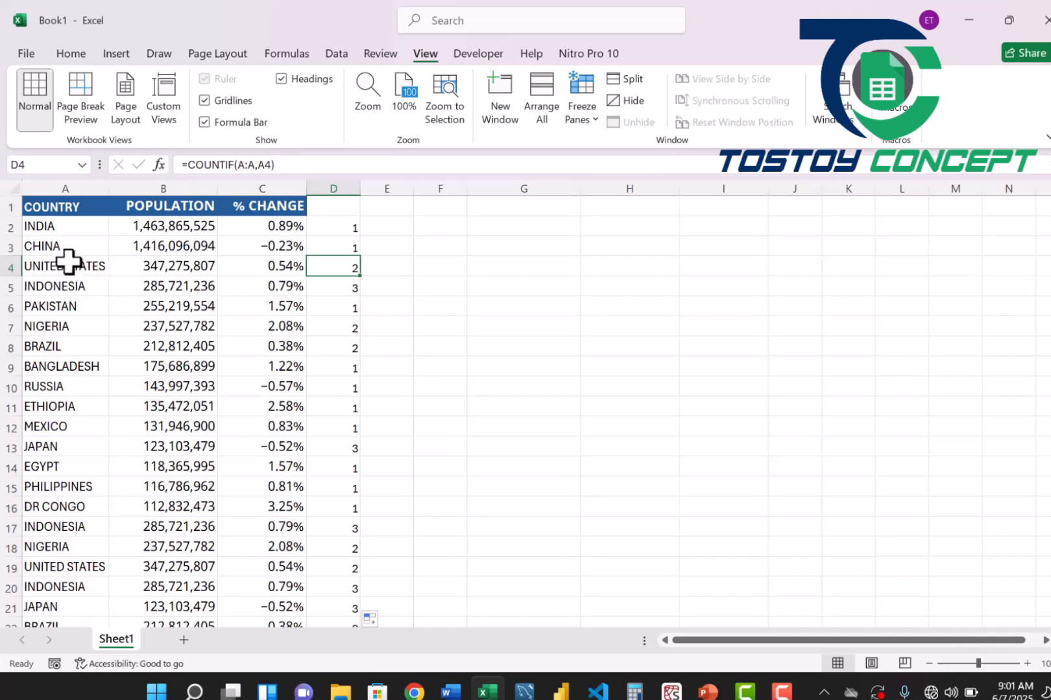
click(69, 262)
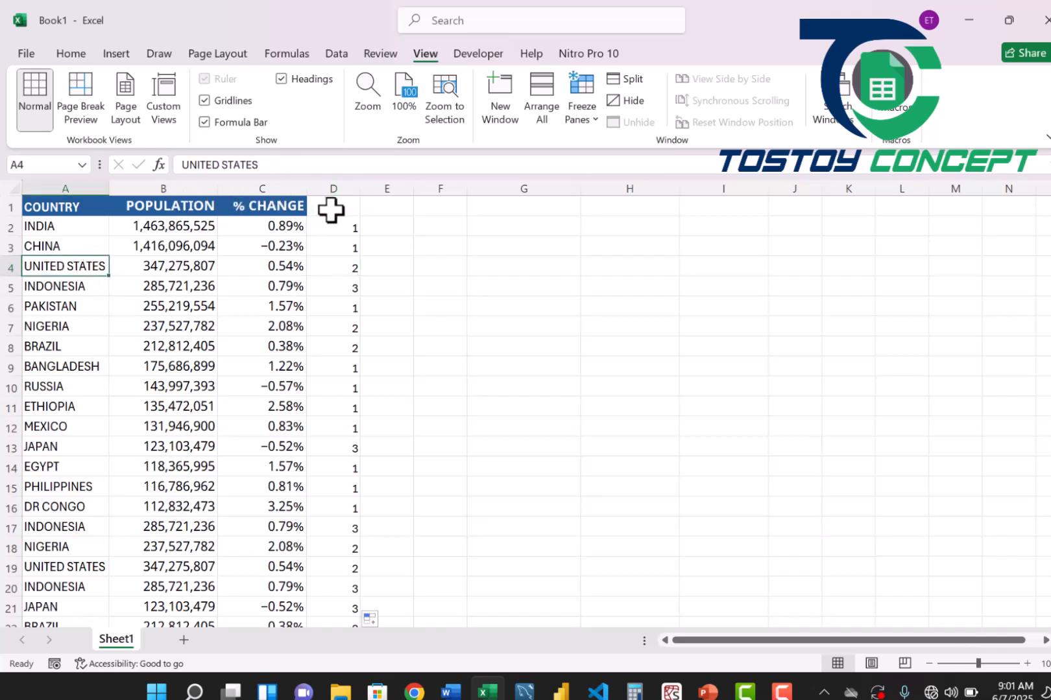
Add filters to the header row and exclude the value 1 from column D to show only repeated countries.
click(331, 209)
key(ctrl+shift+l)
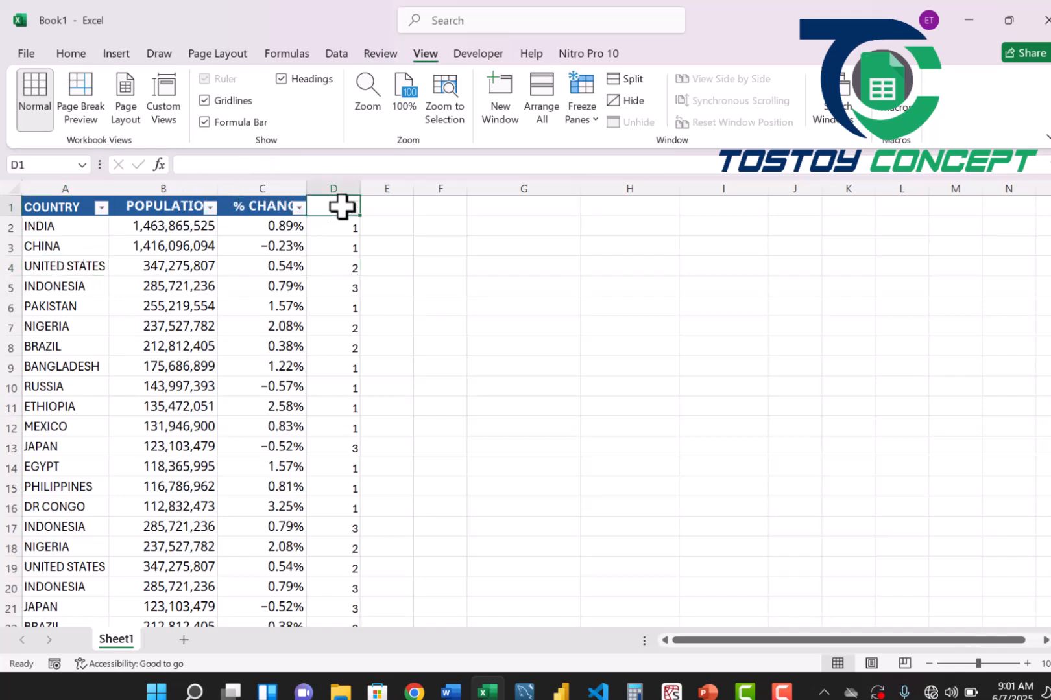
click(353, 207)
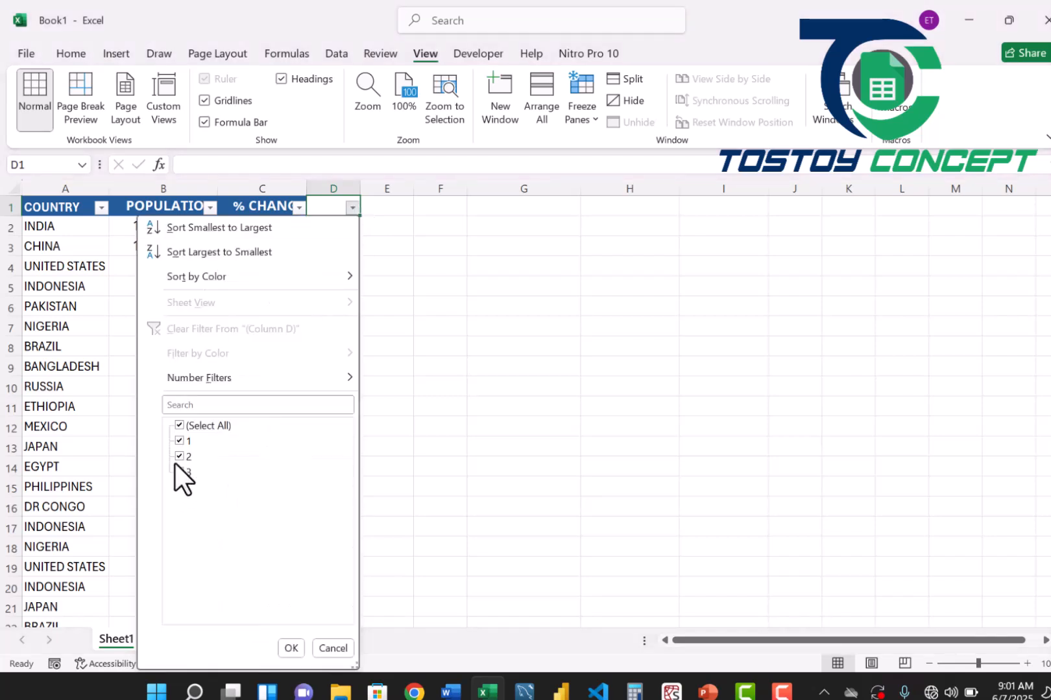
click(179, 443)
click(290, 648)
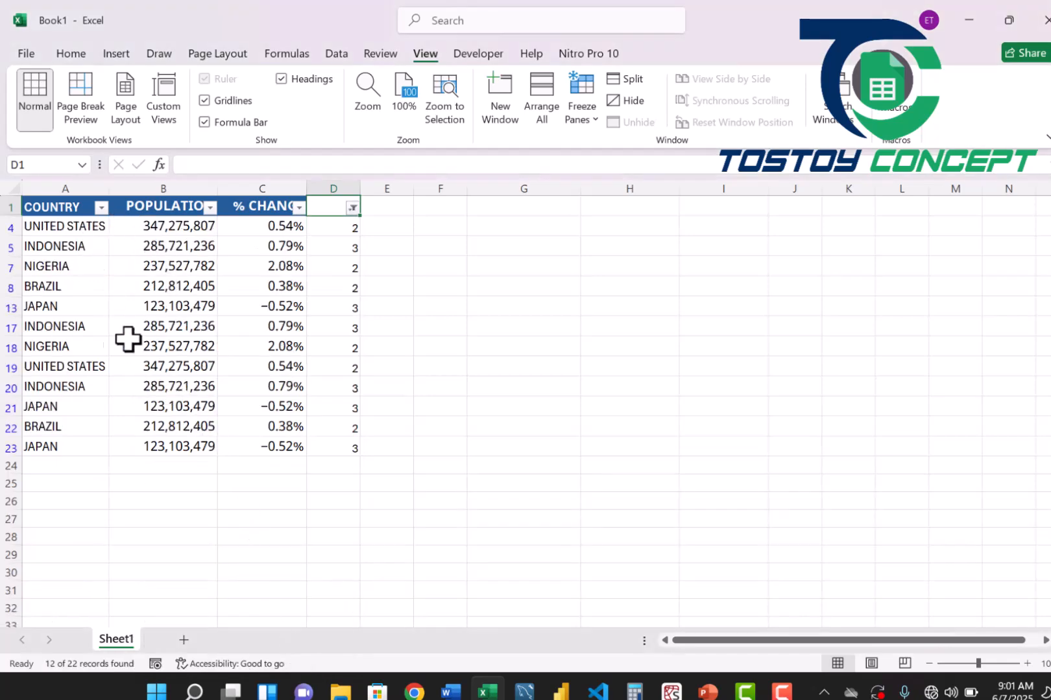
Compare the repeated United States and Indonesia entries, and remove the filters from the header row.
click(60, 227)
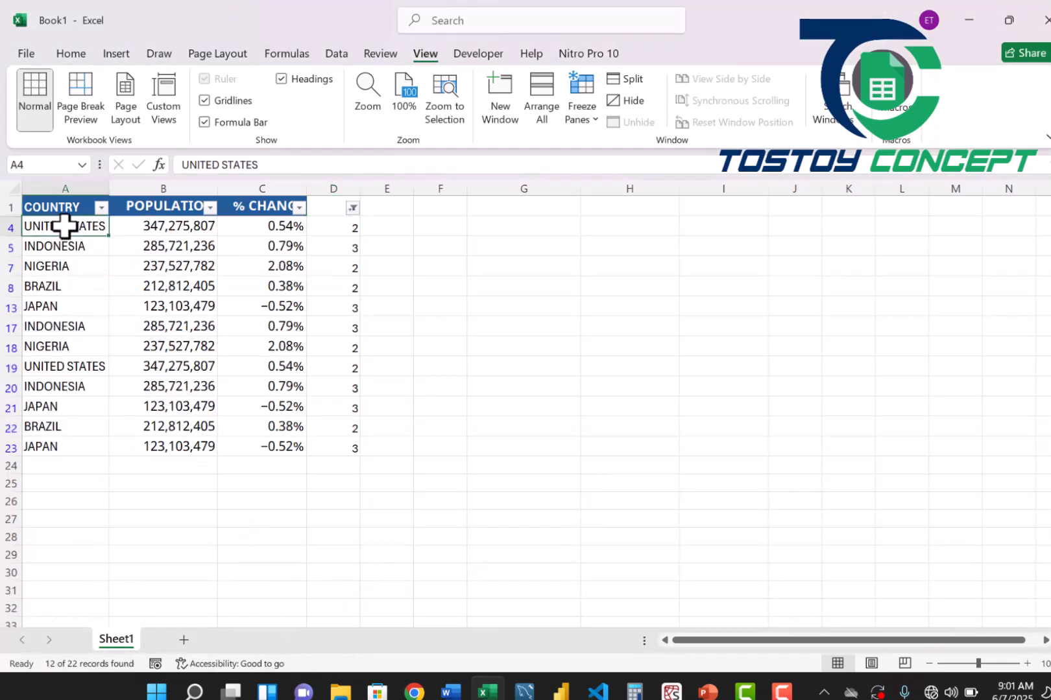
click(65, 367)
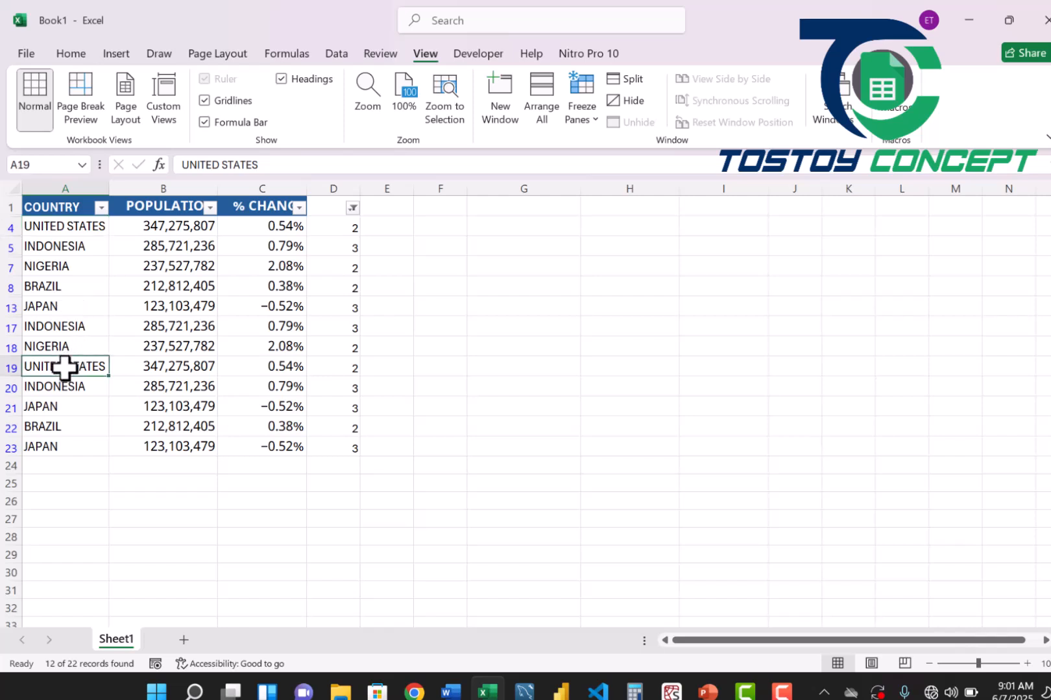
click(72, 247)
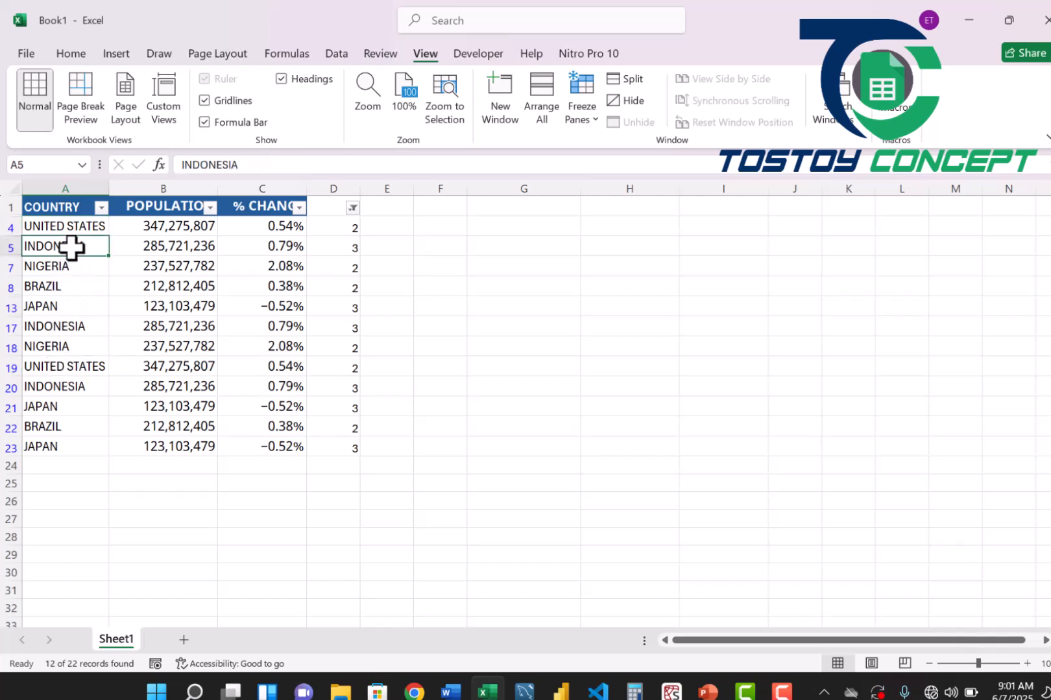
click(70, 387)
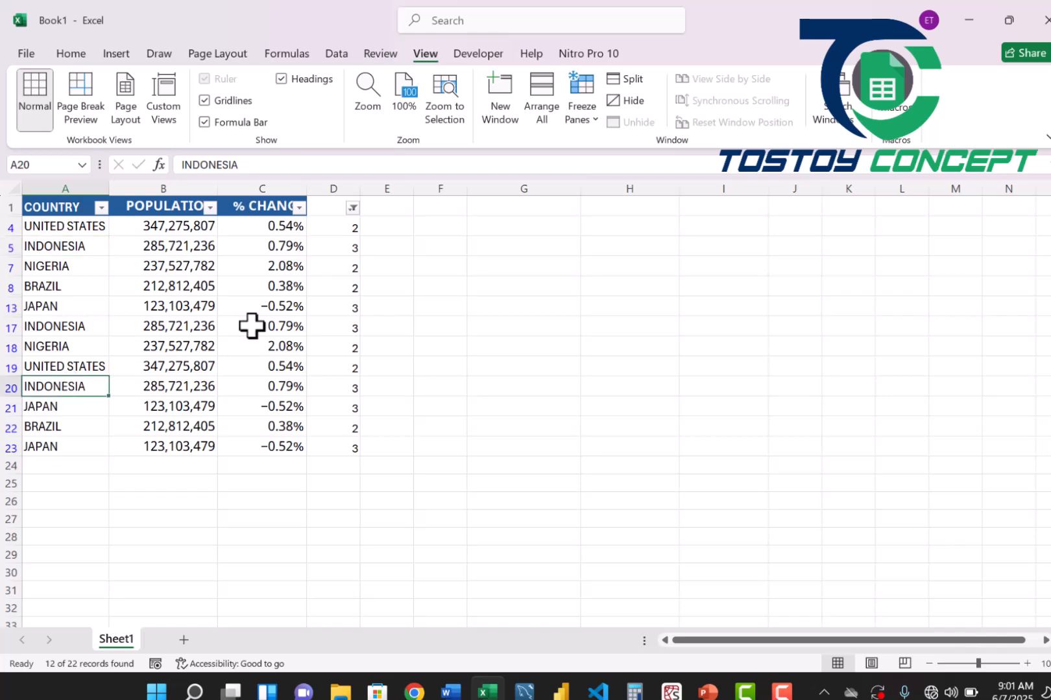
click(392, 331)
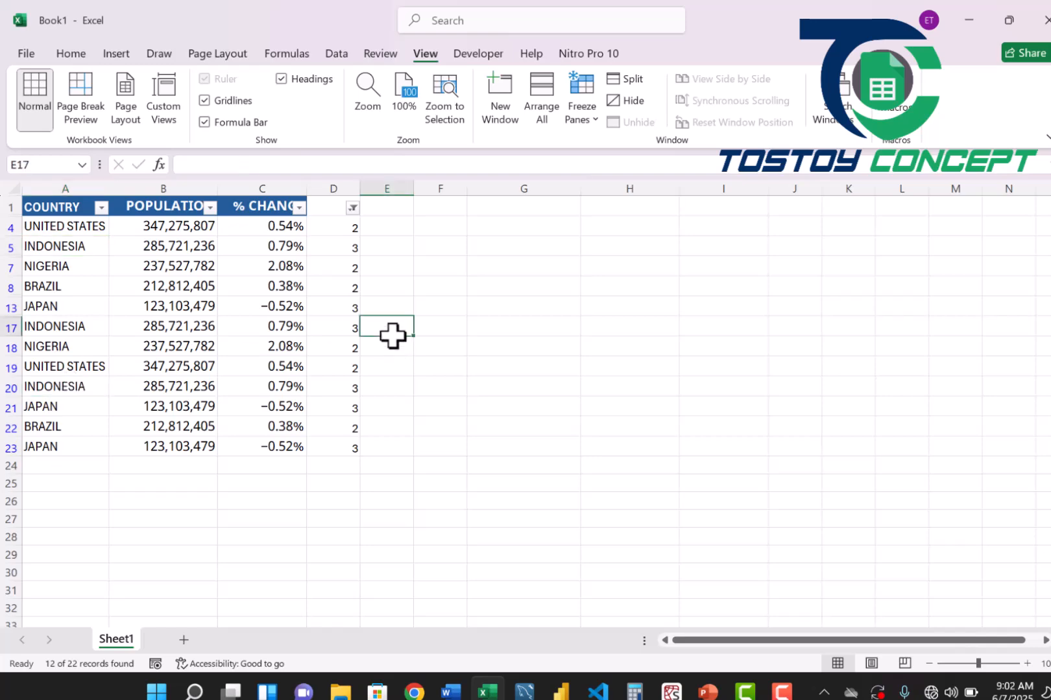
key(ctrl+shift+l)
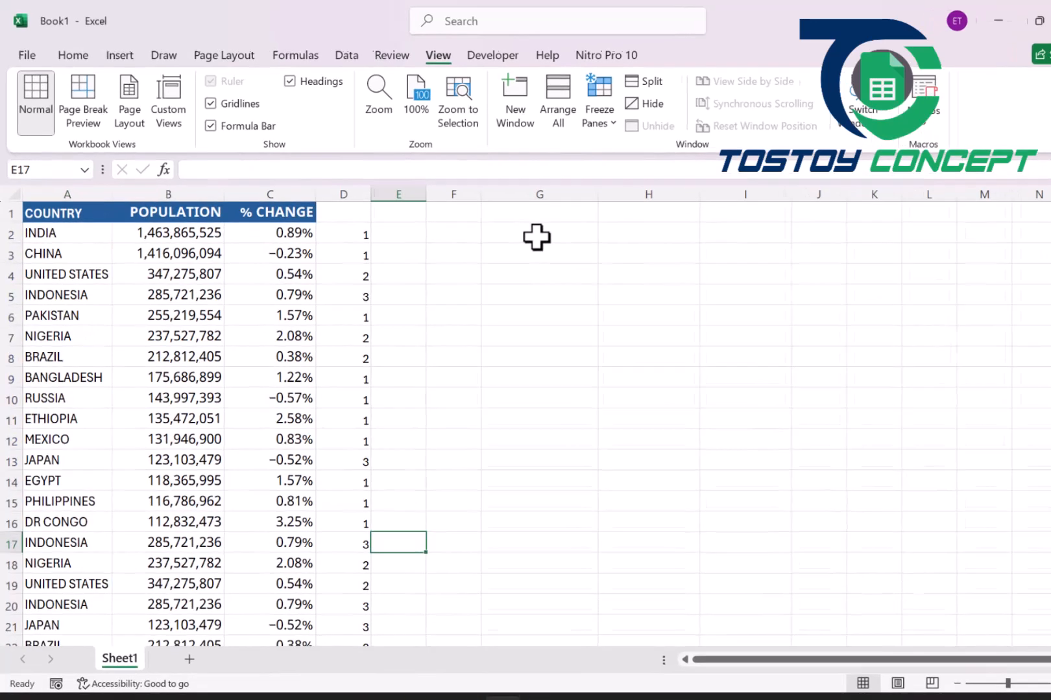
Start a FILTER formula in G2 with A2:C23 as the array to filter.
click(523, 227)
text(=FILTER()
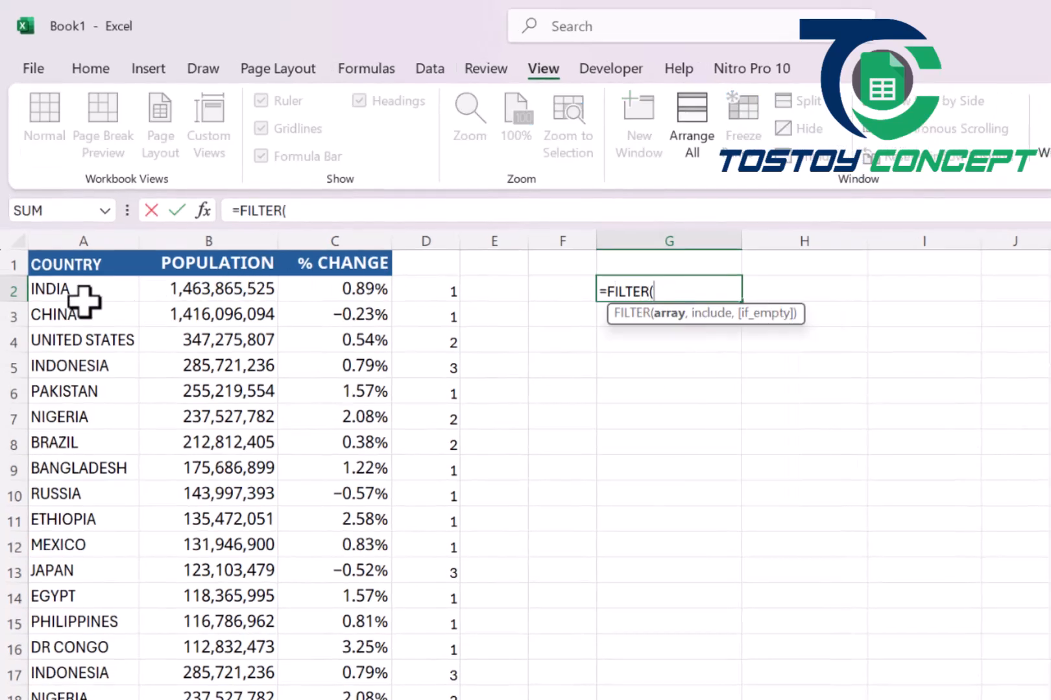
drag(71, 292, 286, 454)
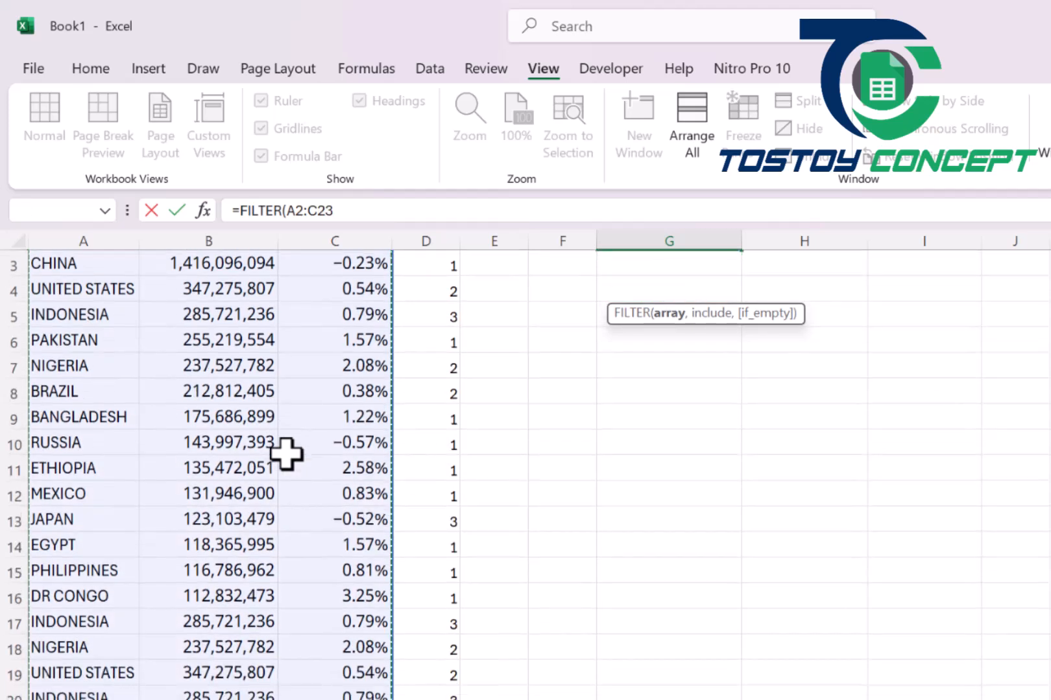
text(,)
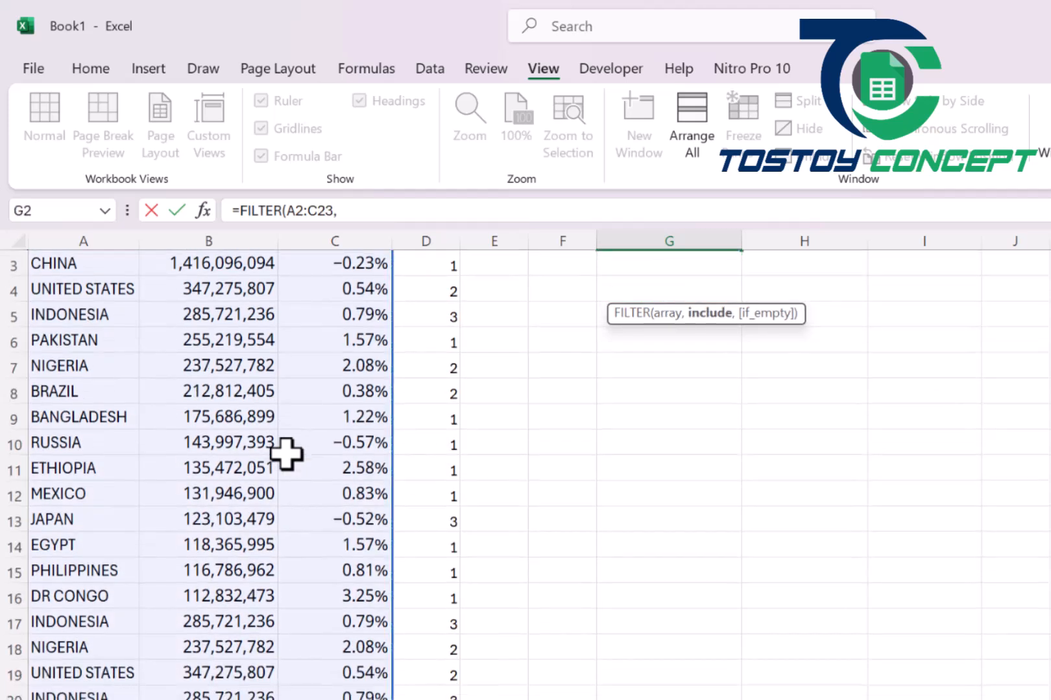
key(Up)
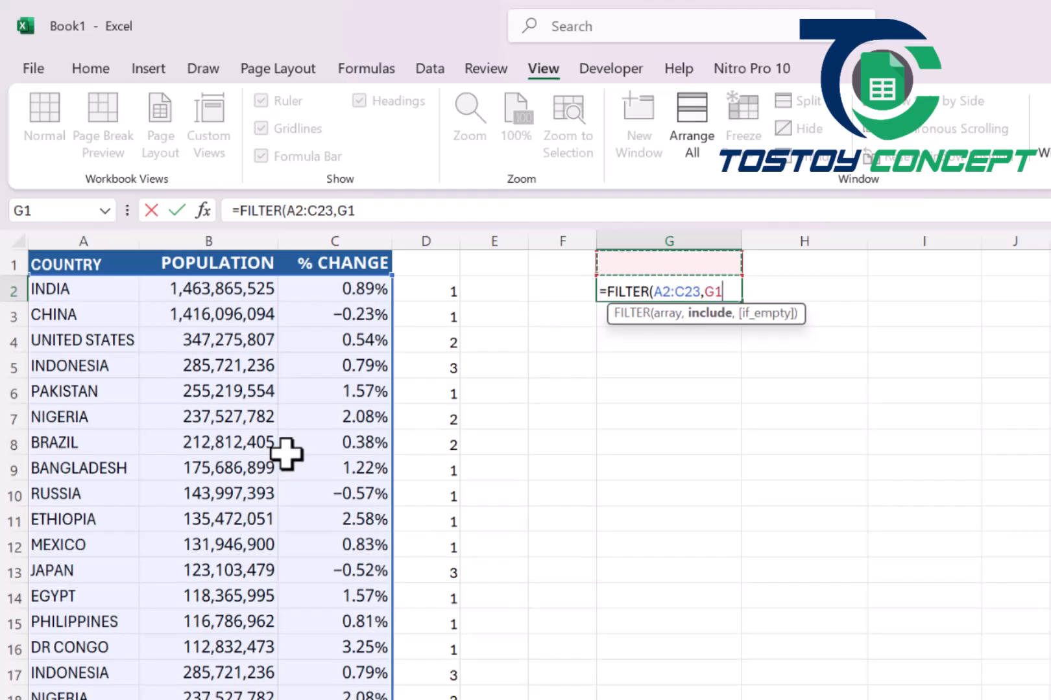
key(BackSpace)
key(BackSpace)
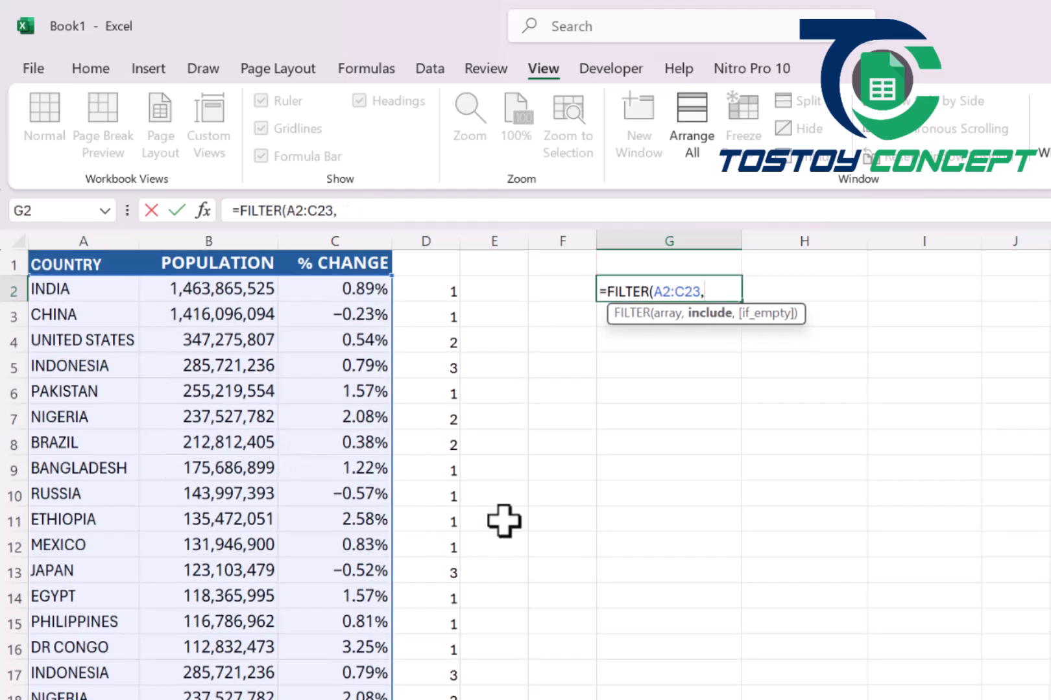
Complete the FILTER formula in G2 with the include condition COUNTIF(A2:A23,A2:A23)>1.
text(COUNTIF()
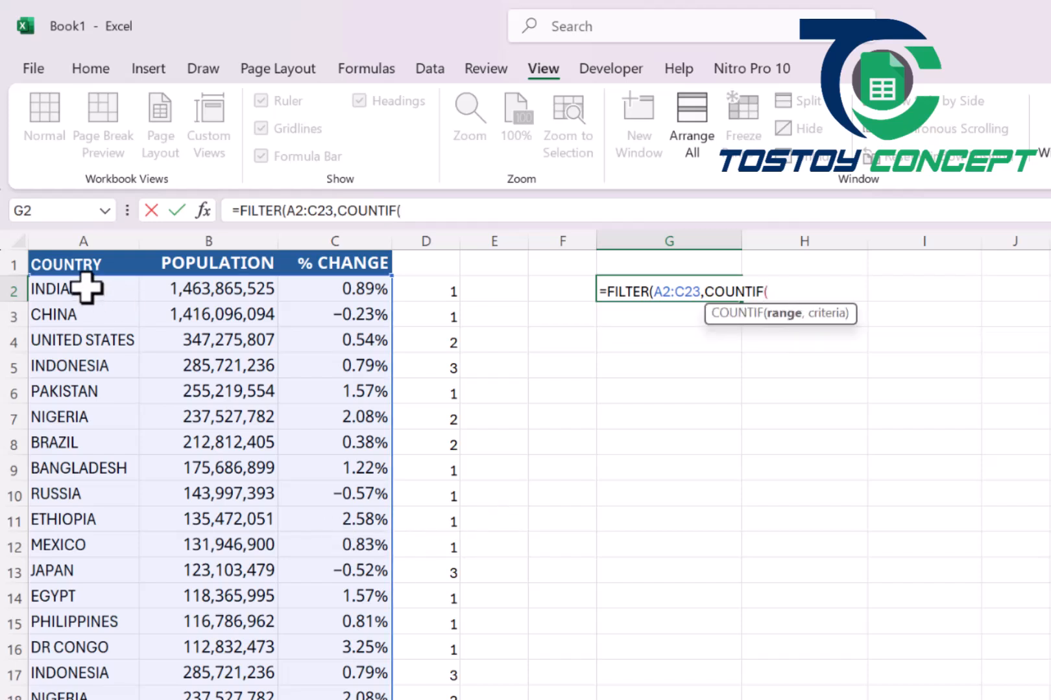
drag(87, 289, 90, 417)
key(ctrl+shift+Down)
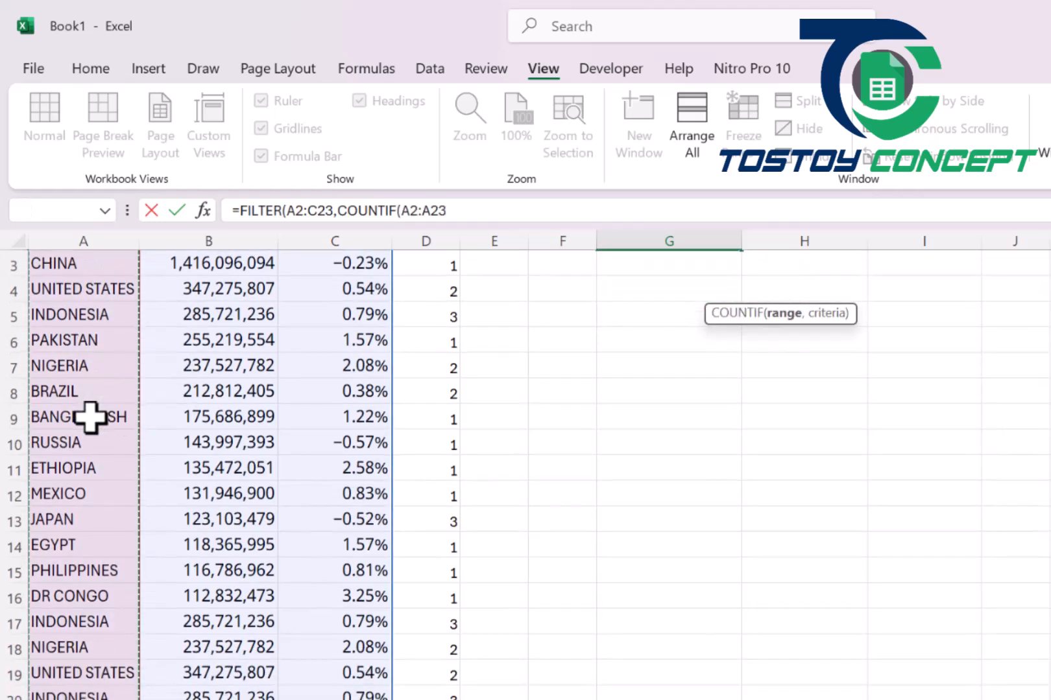
text(,)
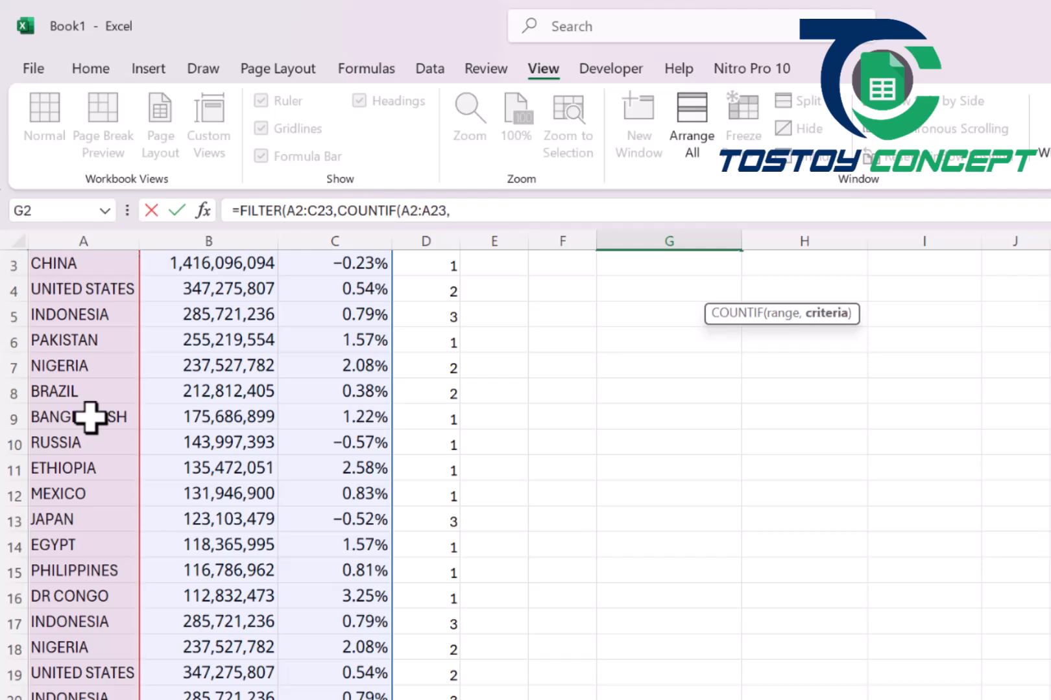
click(93, 354)
key(ctrl+Up)
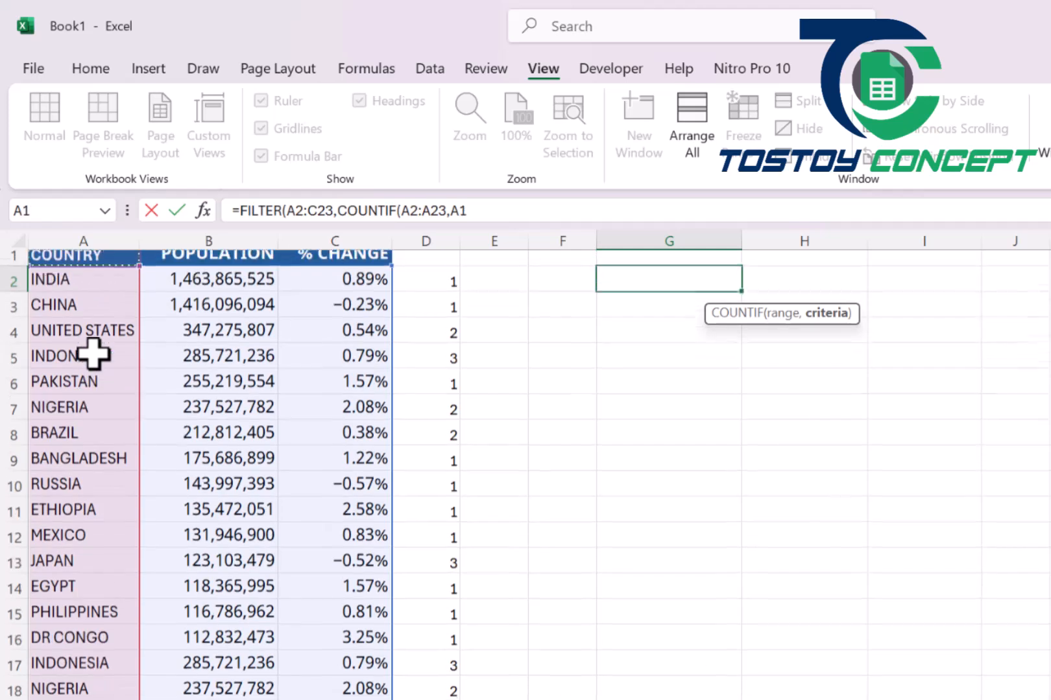
key(Down)
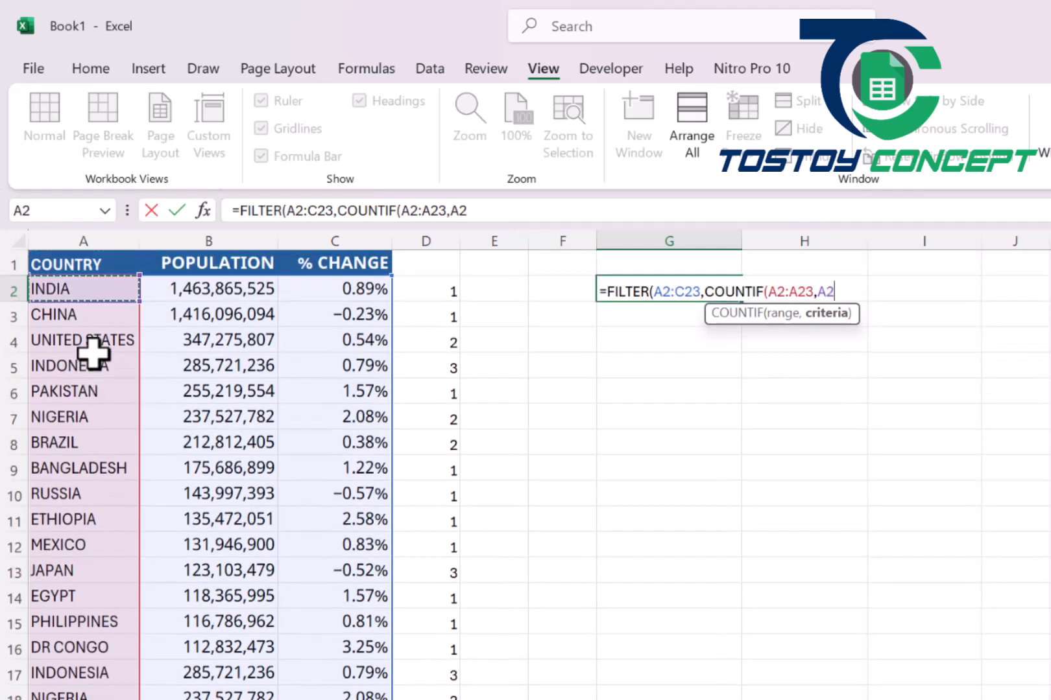
key(ctrl+shift+Down)
text())
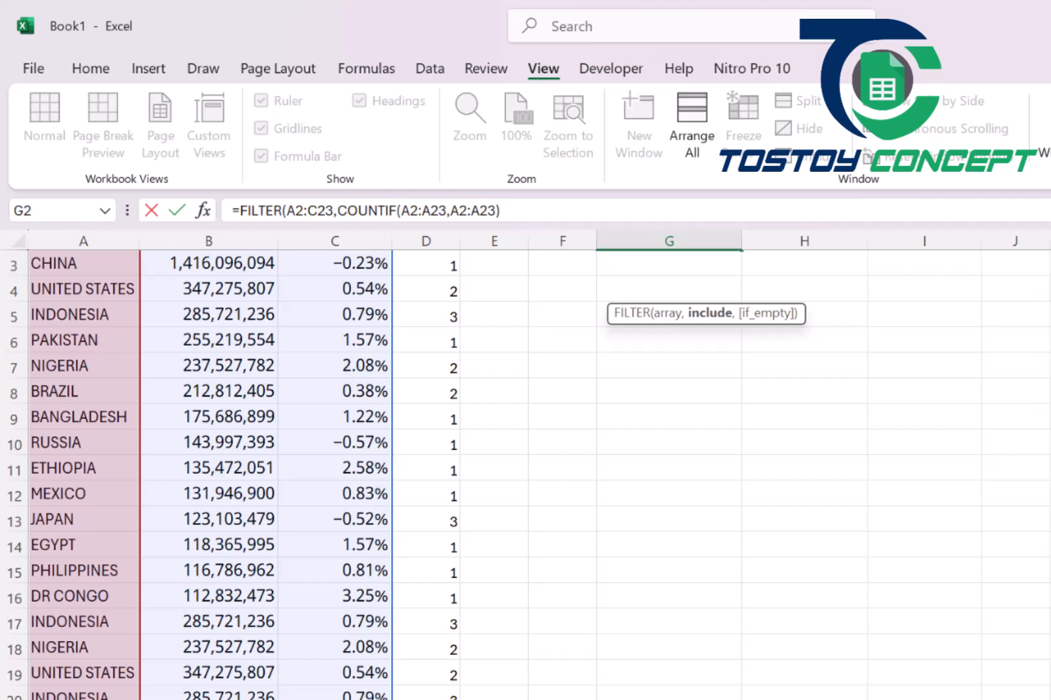
scroll(525, 474, up, 1)
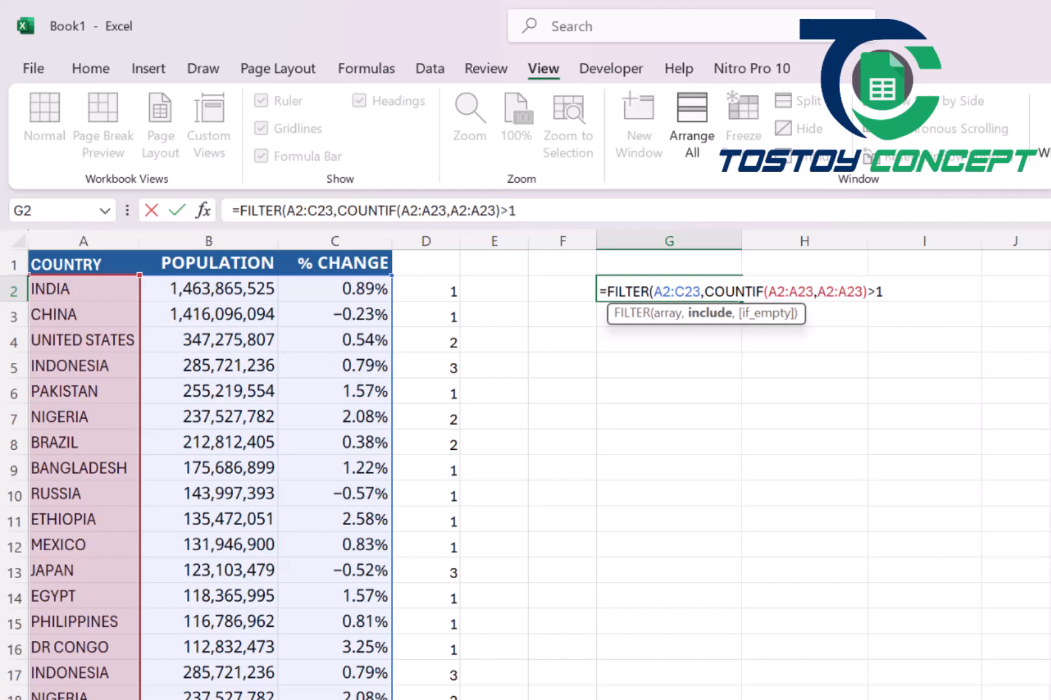
text())
key(Return)
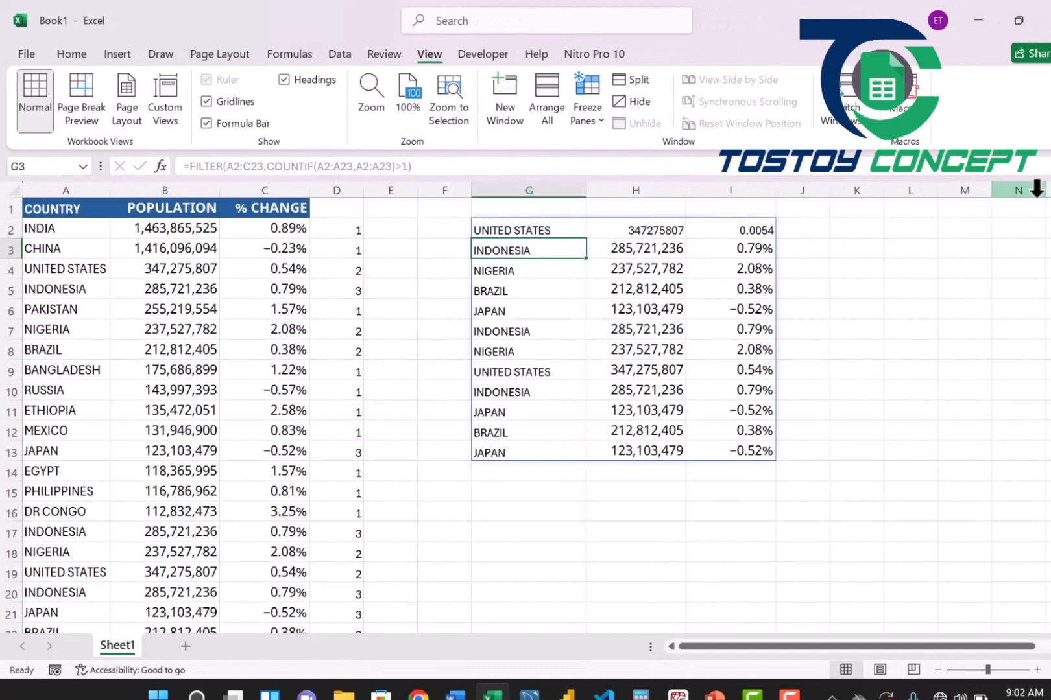
Copy the number format of the population in H4 to H2 with Format Painter.
click(494, 228)
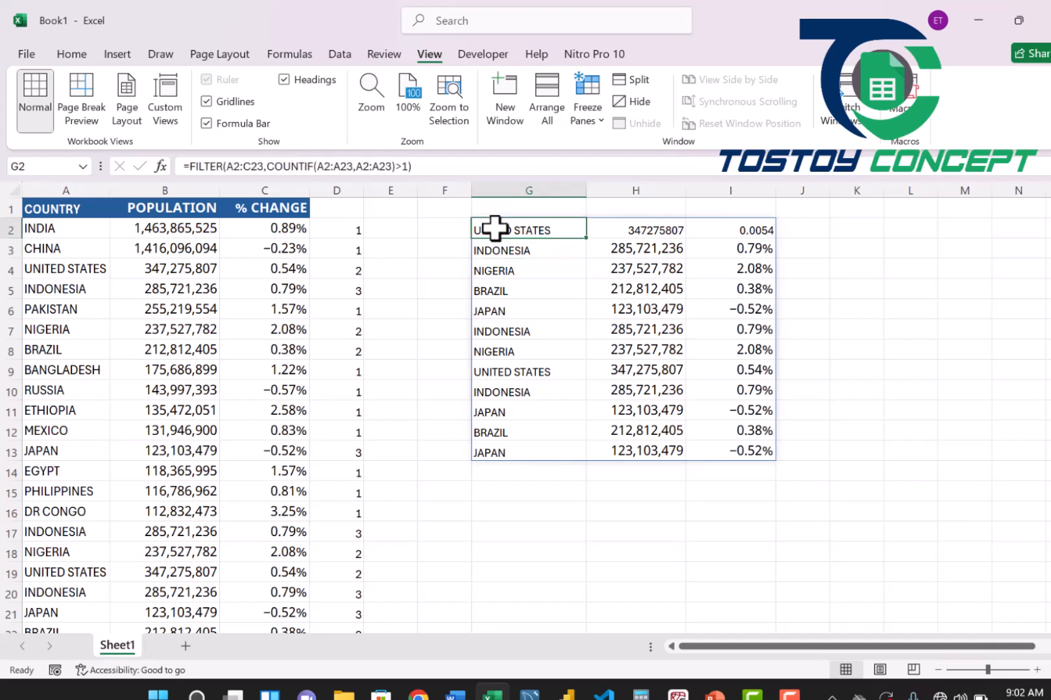
click(629, 266)
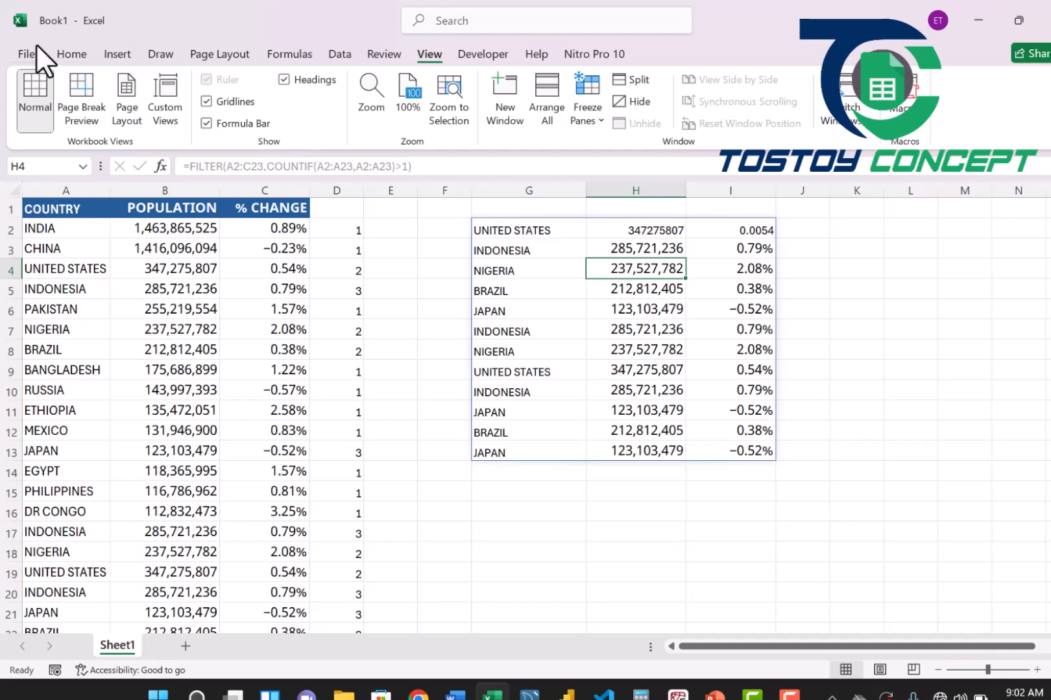
click(72, 55)
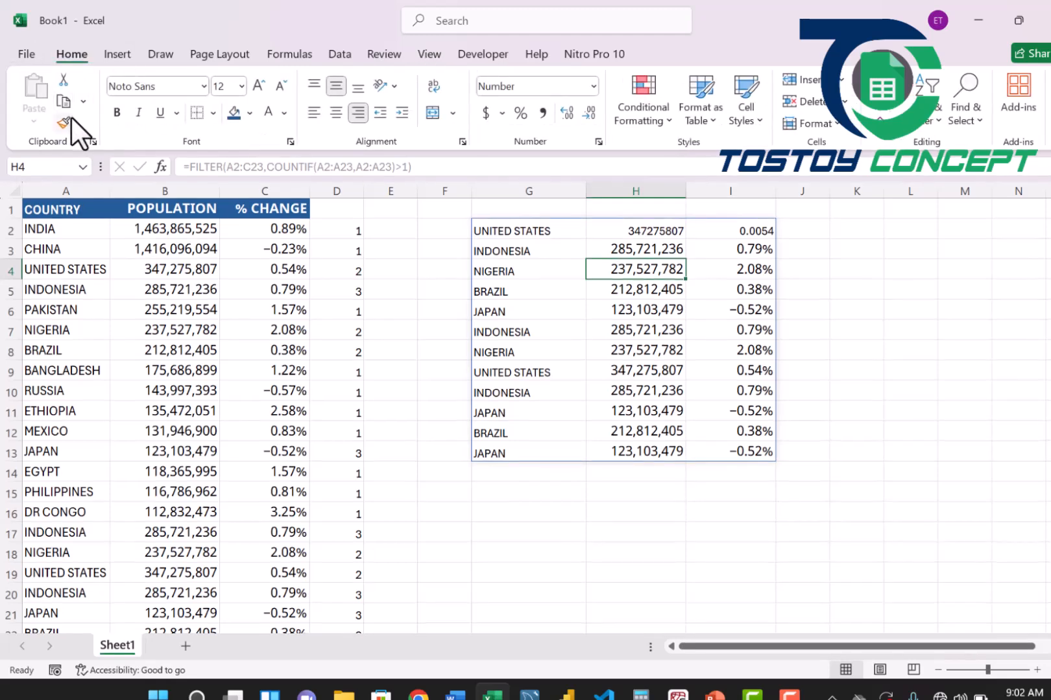
click(65, 121)
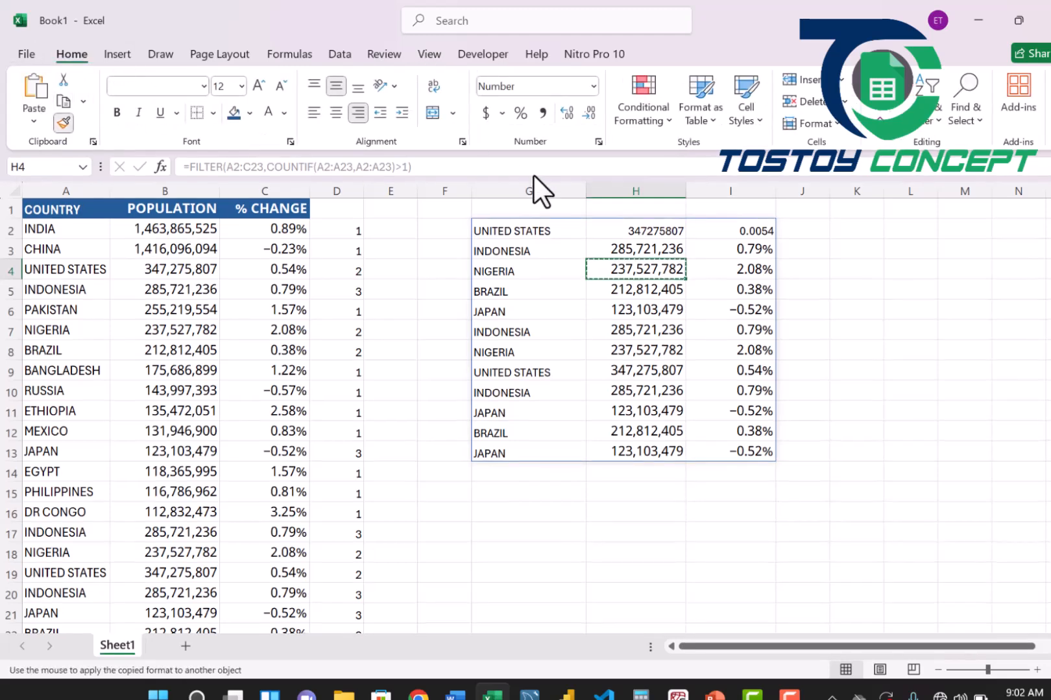
click(647, 230)
click(658, 329)
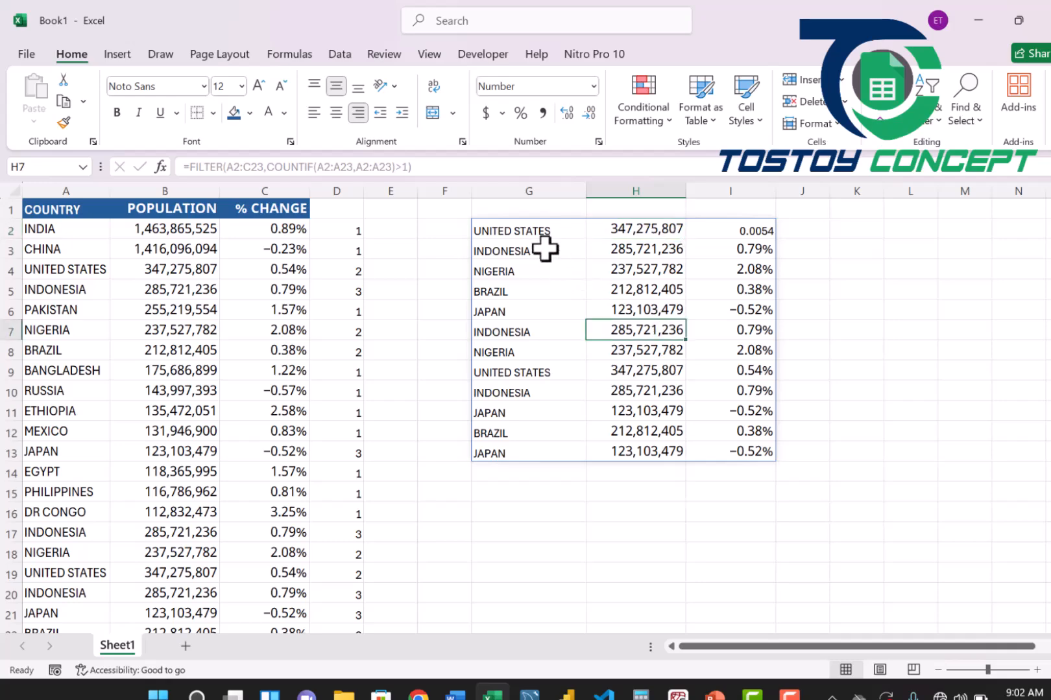
Wrap the G2 formula in SORT, giving =SORT(FILTER(A2:C23,COUNTIF(A2:A23,A2:A23)>1)), and accept the closing-parenthesis correction.
click(510, 232)
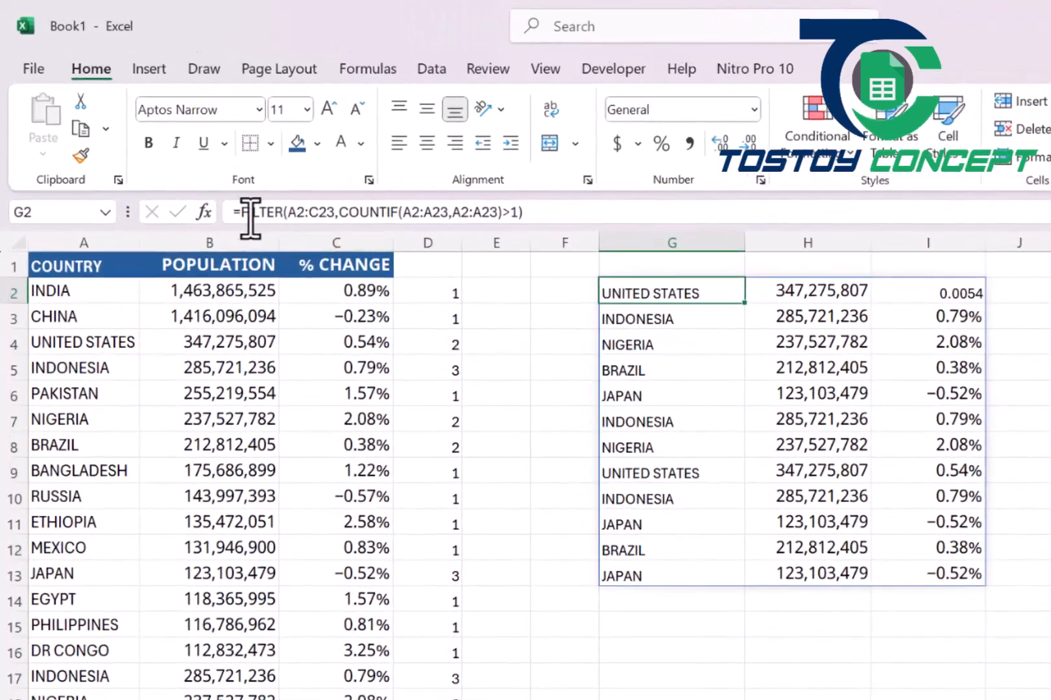
click(245, 217)
text(SORT()
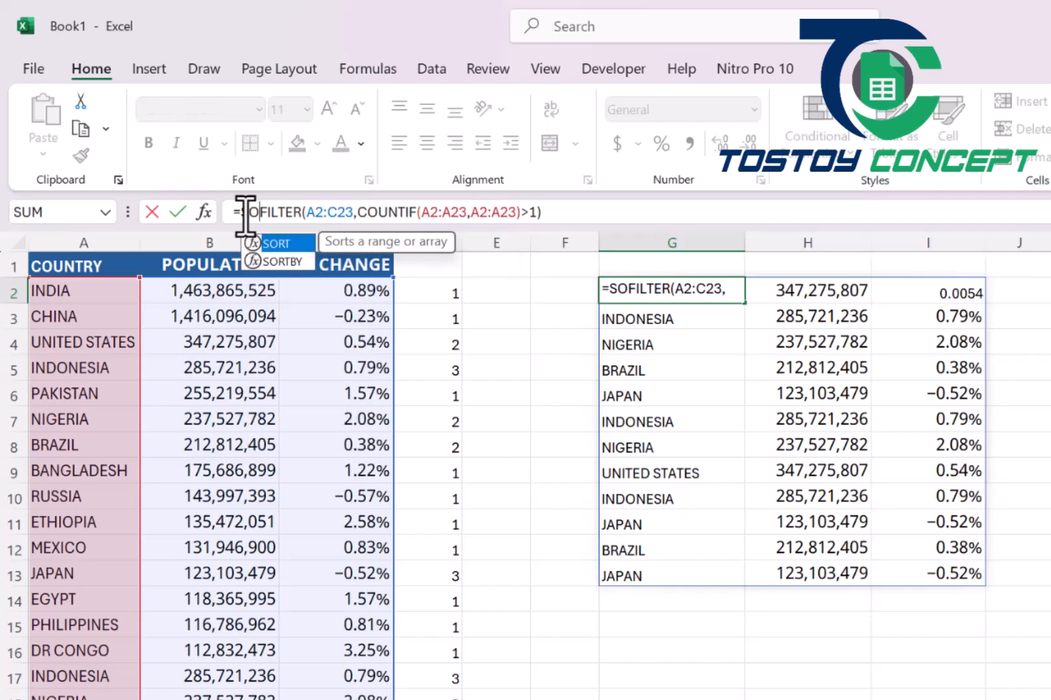
key(Tab)
key(Return)
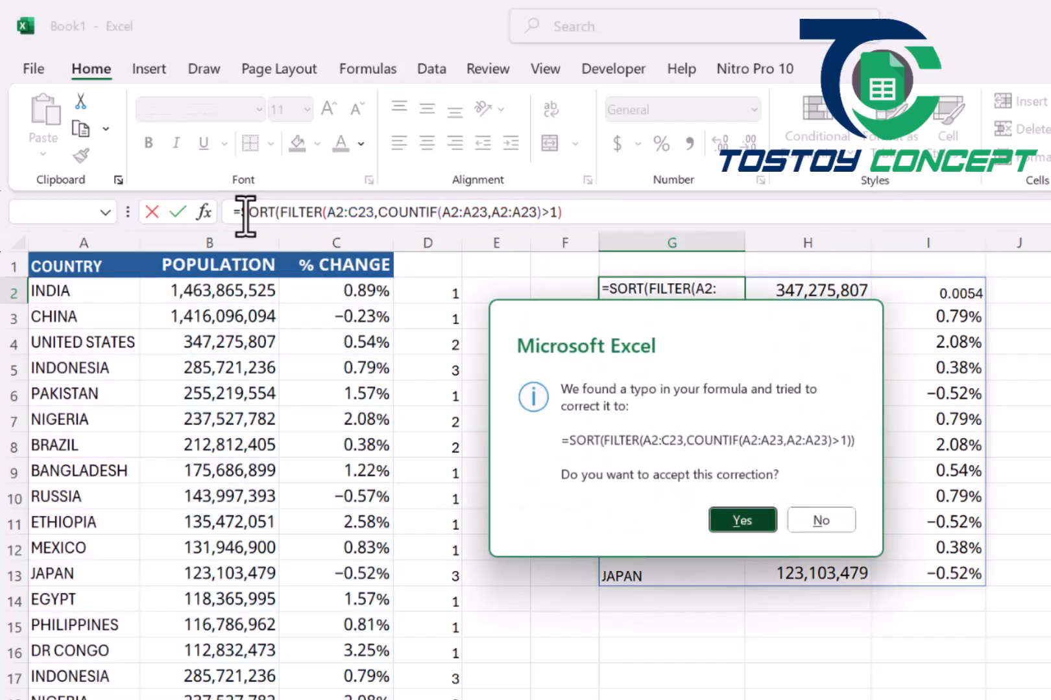
key(Return)
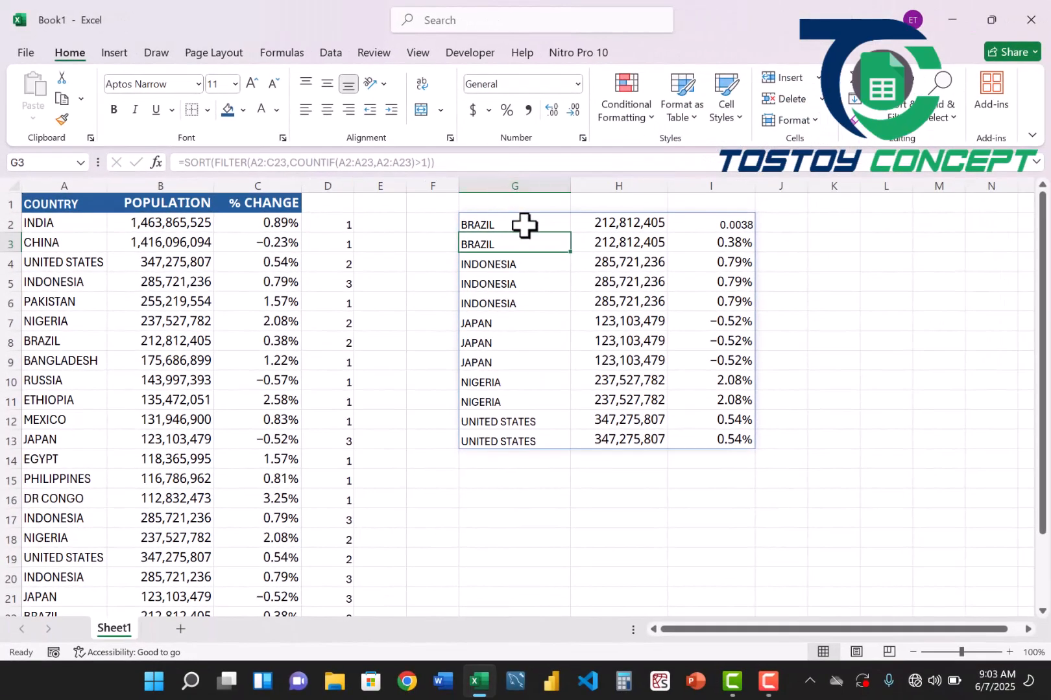
Check the grouped Brazil and Japan rows, and copy the percentage format from I3 to I2 with Format Painter.
drag(548, 235, 696, 248)
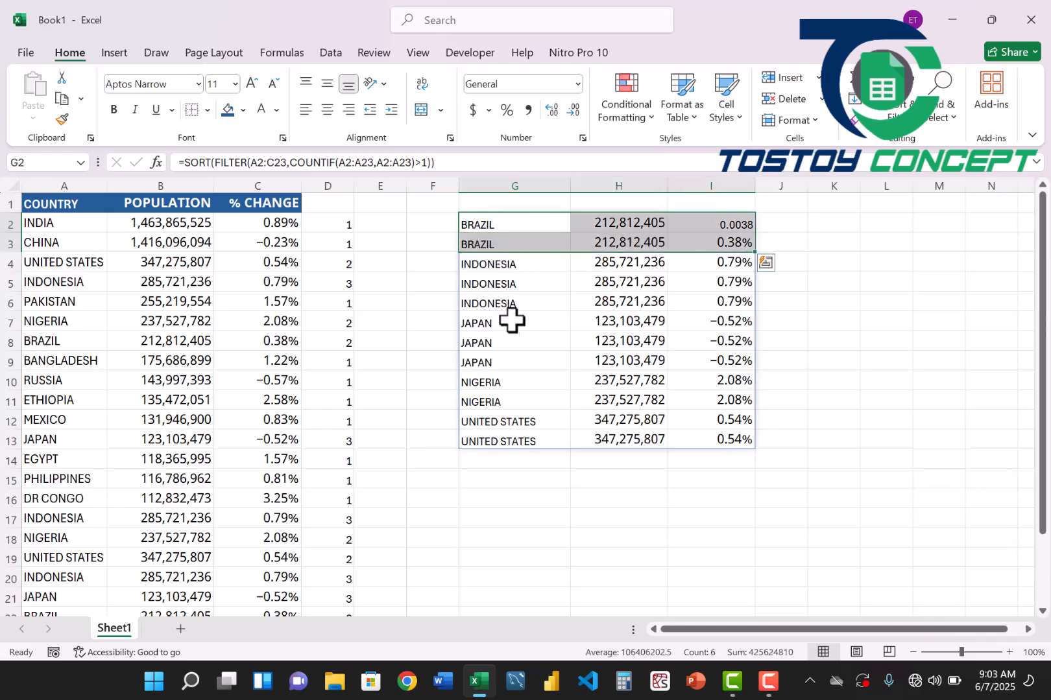
click(478, 361)
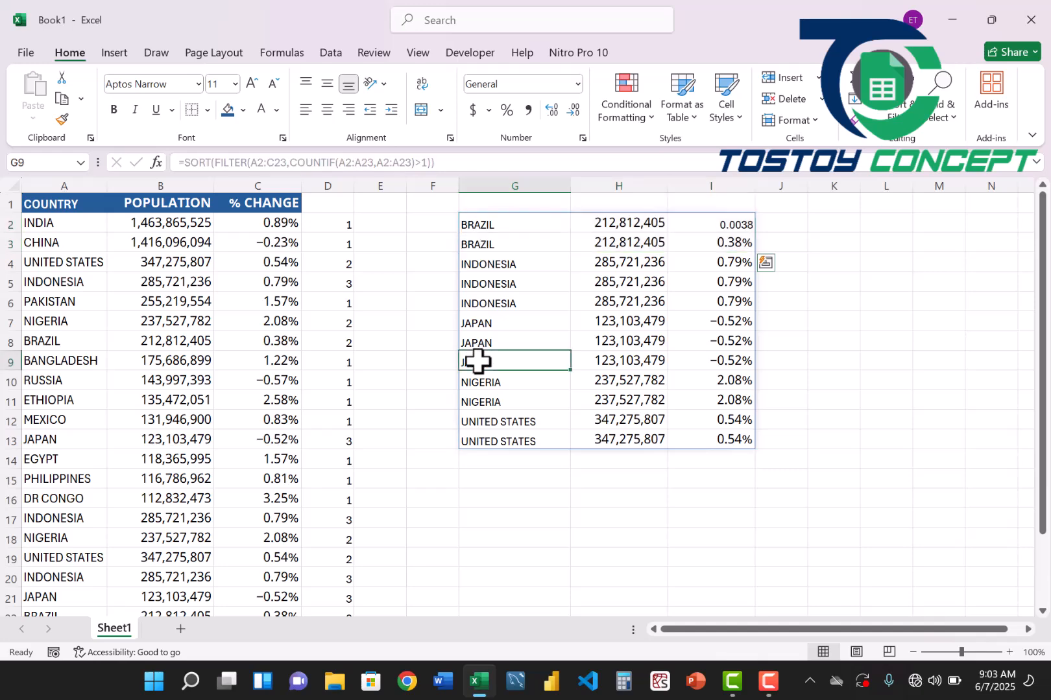
click(741, 248)
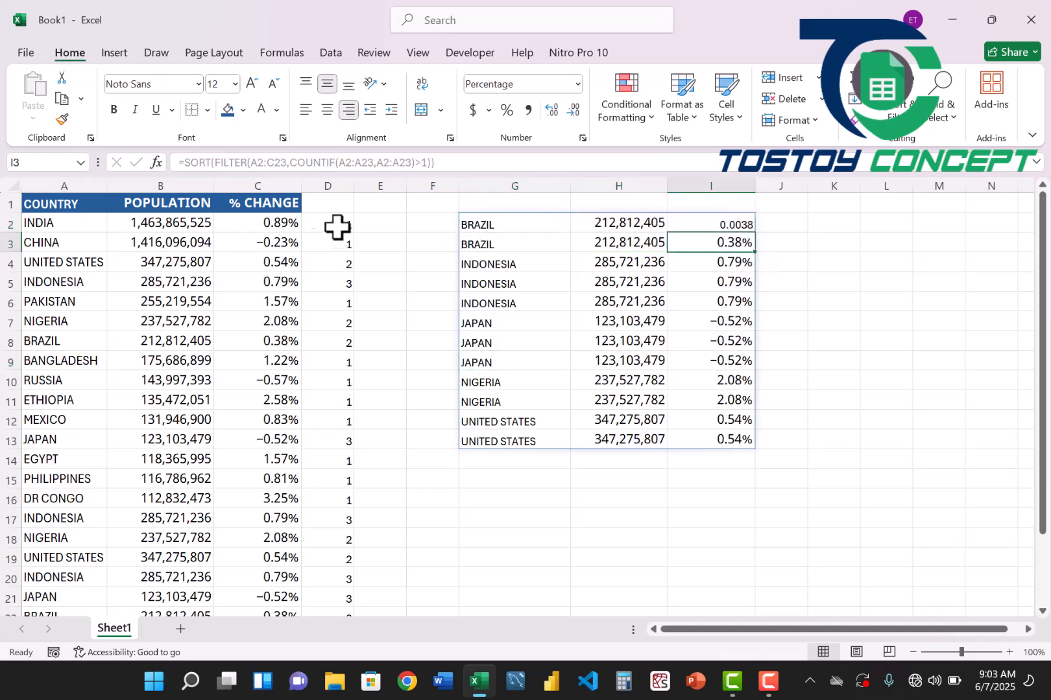
click(62, 120)
click(722, 224)
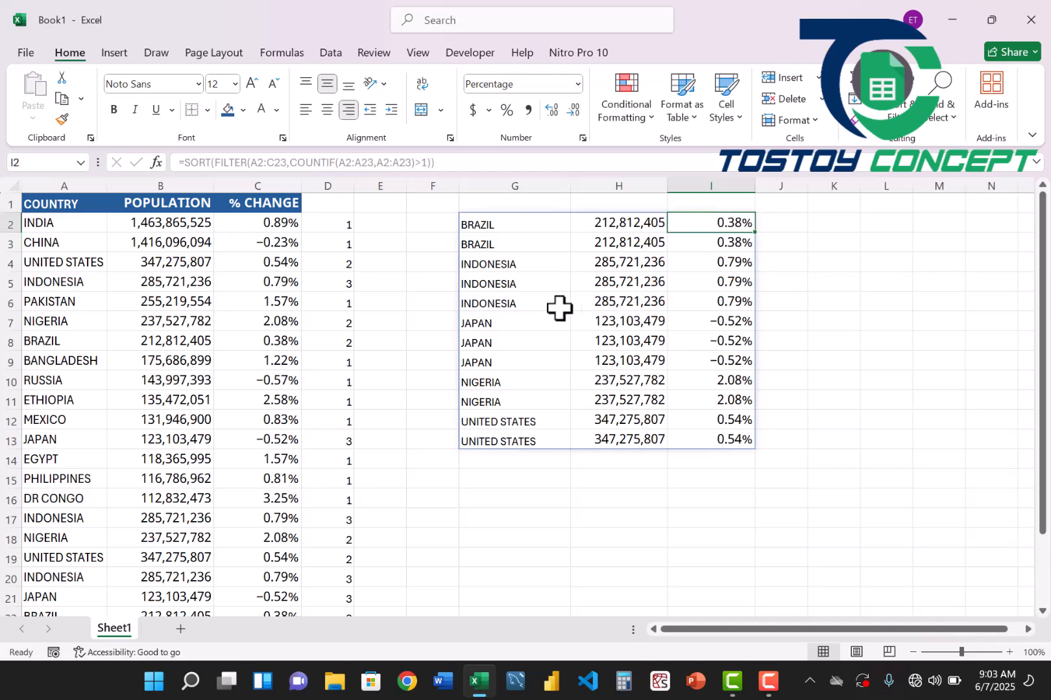
click(527, 301)
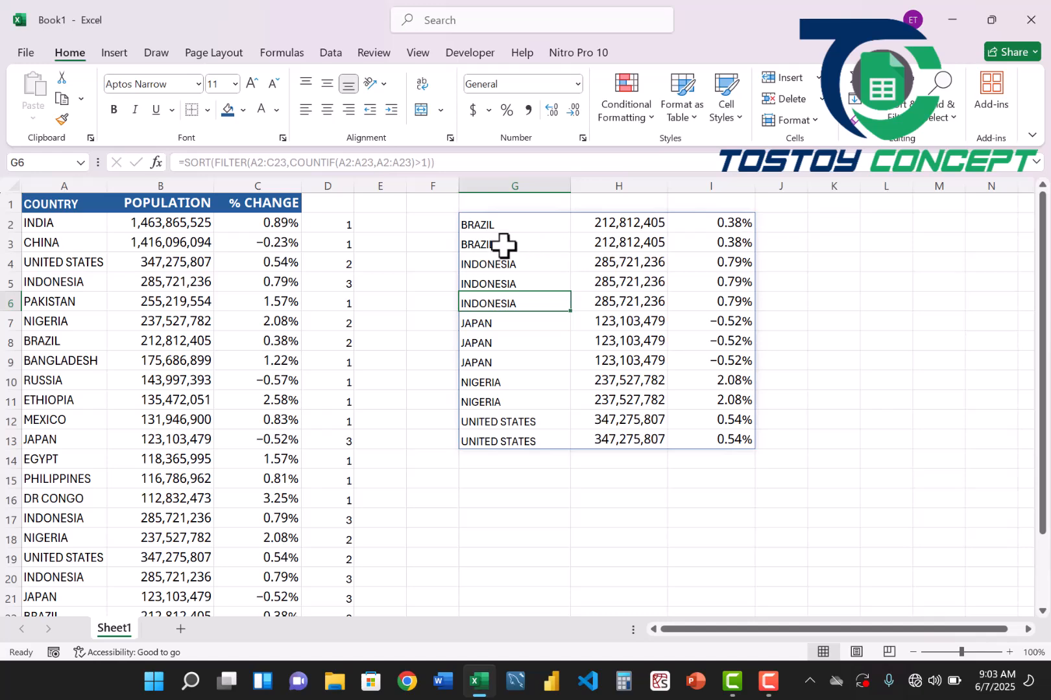
Change the FILTER array in the G2 formula to A2:A23 so that only country names are returned.
click(489, 226)
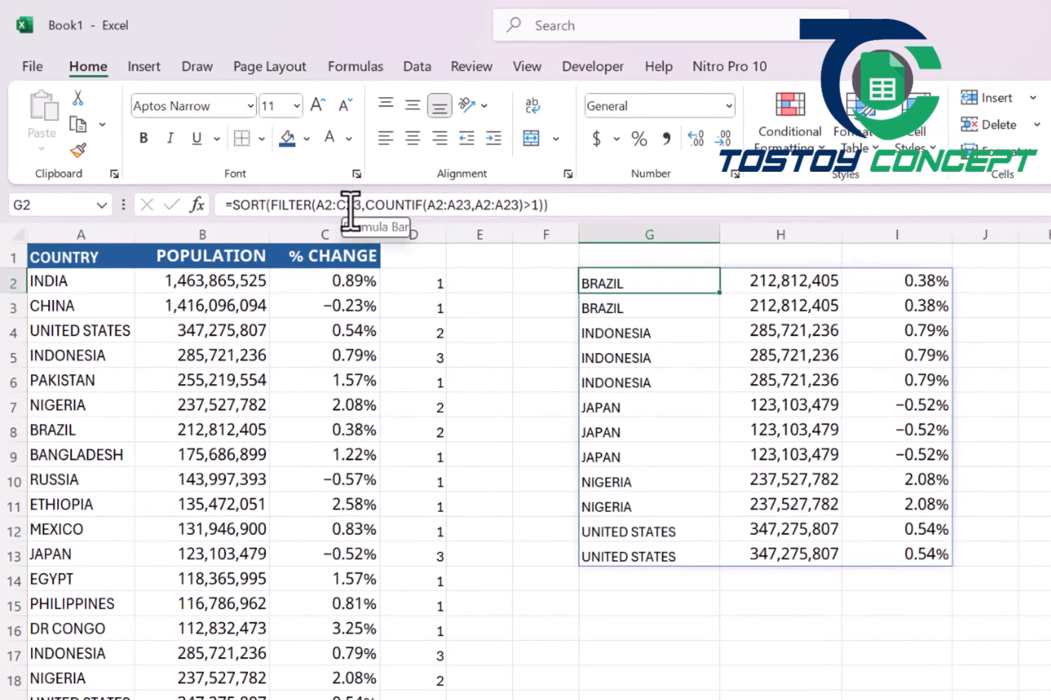
click(351, 204)
key(BackSpace)
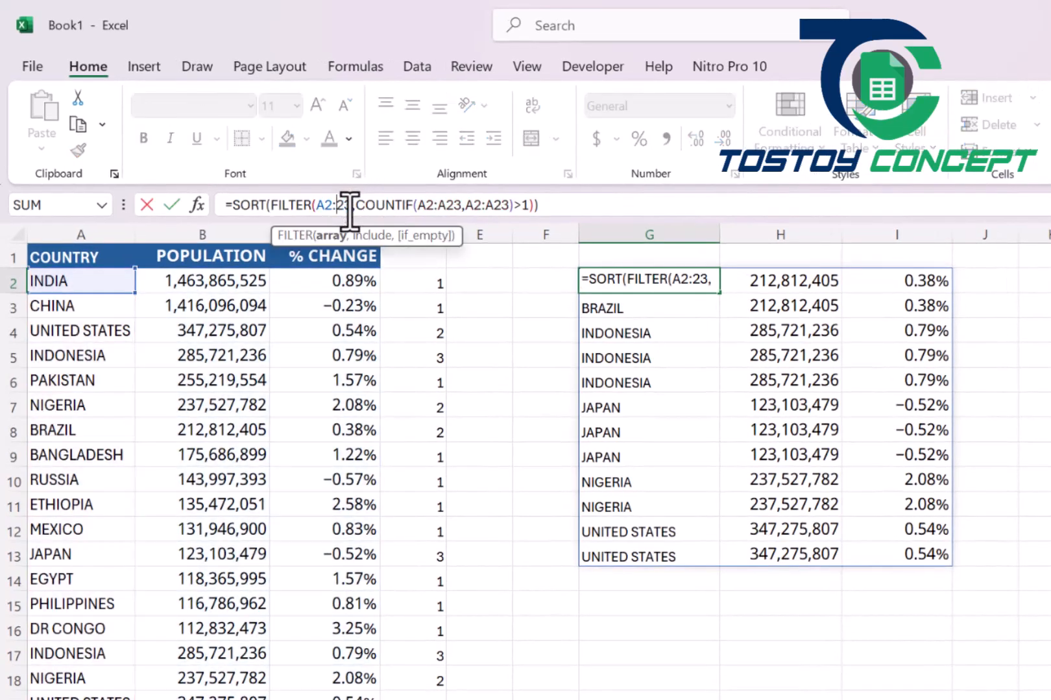
text(A)
key(Return)
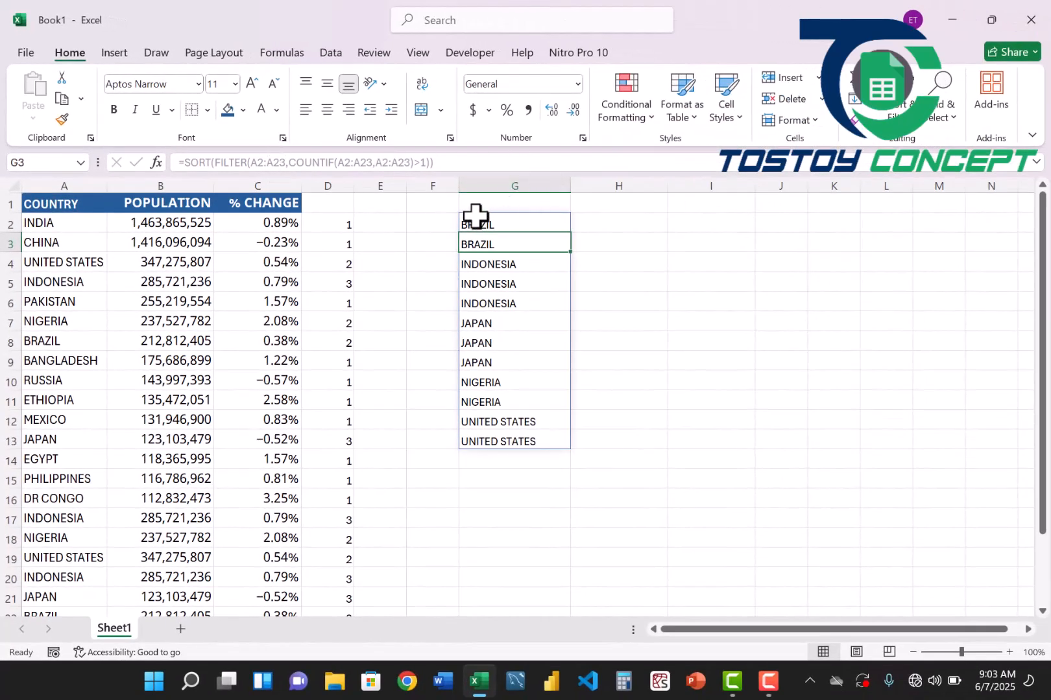
Wrap the G2 formula in UNIQUE, giving =UNIQUE(SORT(FILTER(A2:A23,COUNTIF(A2:A23,A2:A23)>1))), and accept the closing-parenthesis correction.
click(473, 221)
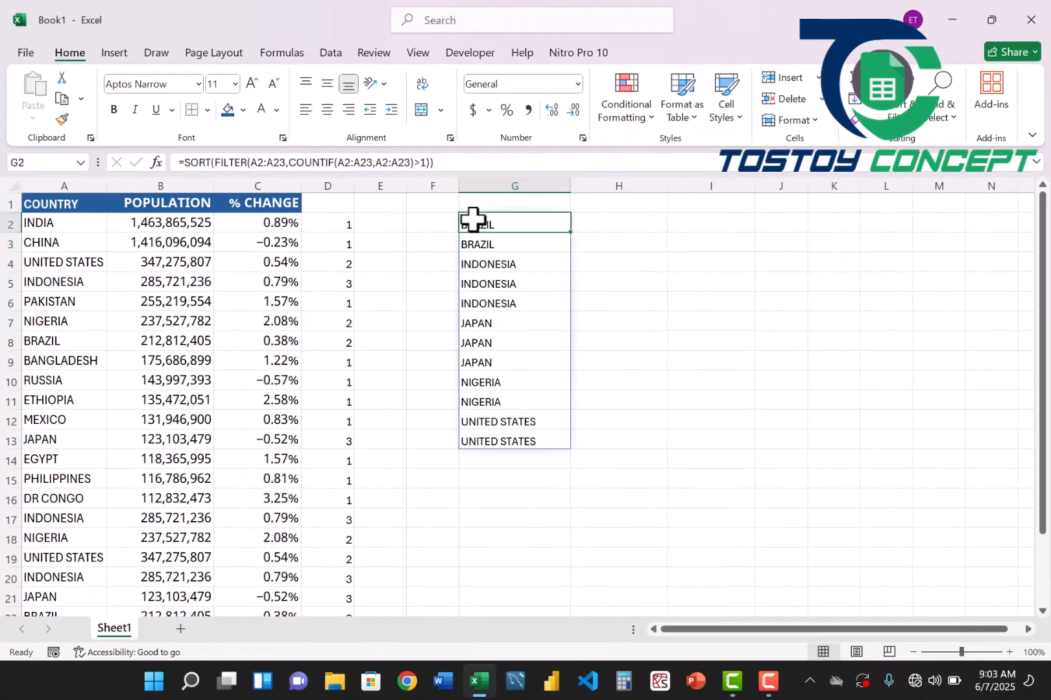
click(187, 163)
text(UNIQUE()
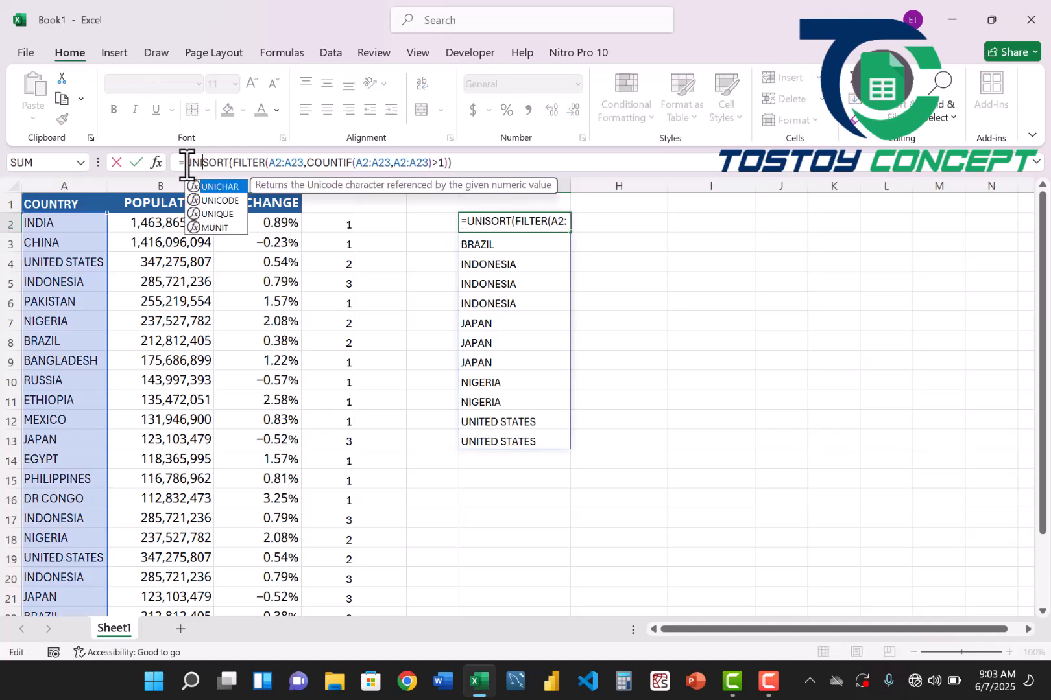
key(Return)
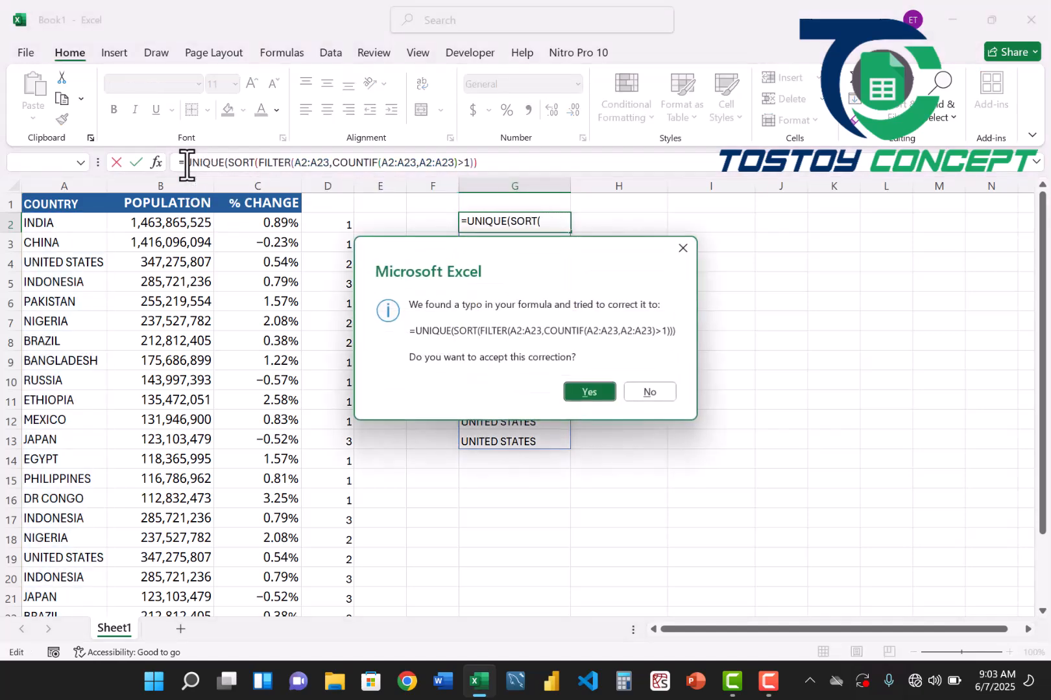
key(Return)
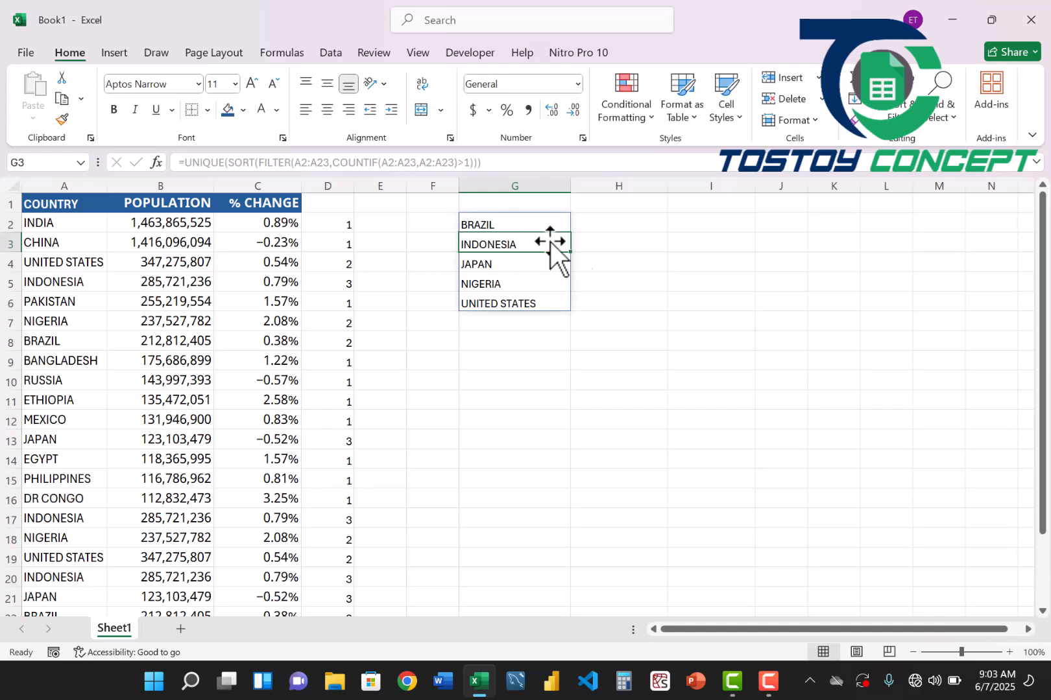
click(615, 229)
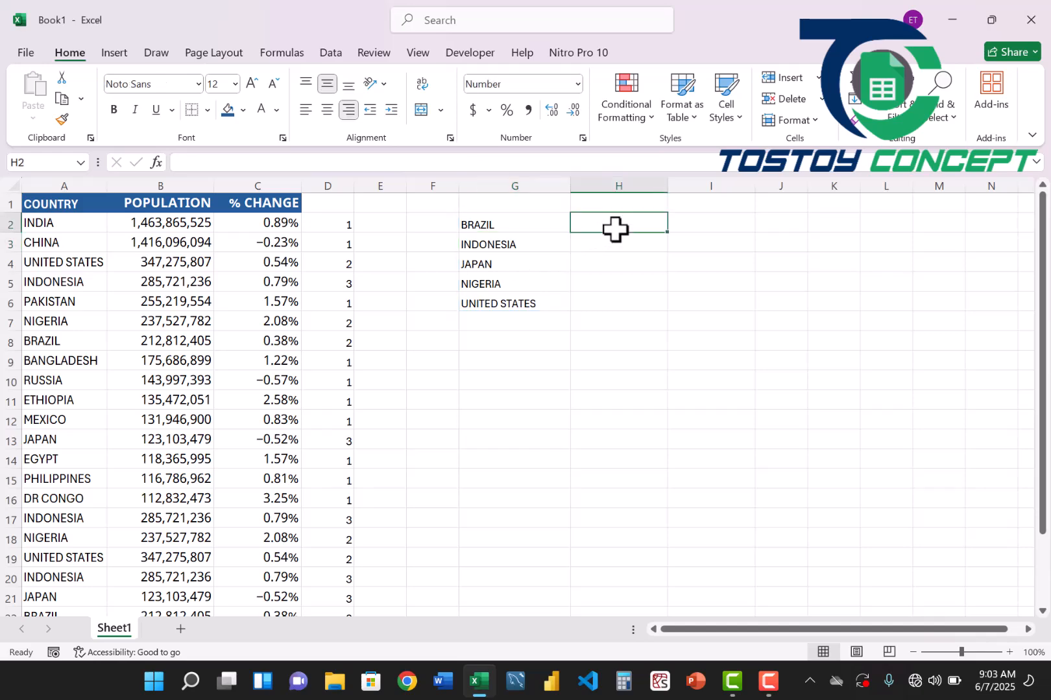
Enter =COUNTIF(A:A,G2) in H2 to count how often the first listed country occurs in column A.
text(=COUNTIF()
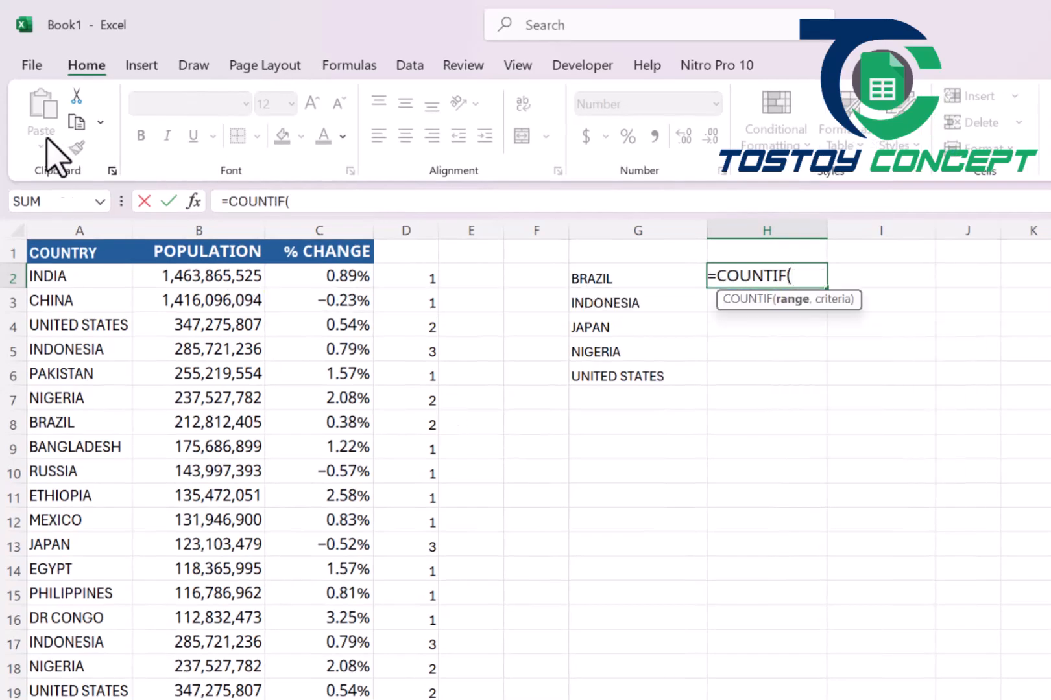
click(59, 231)
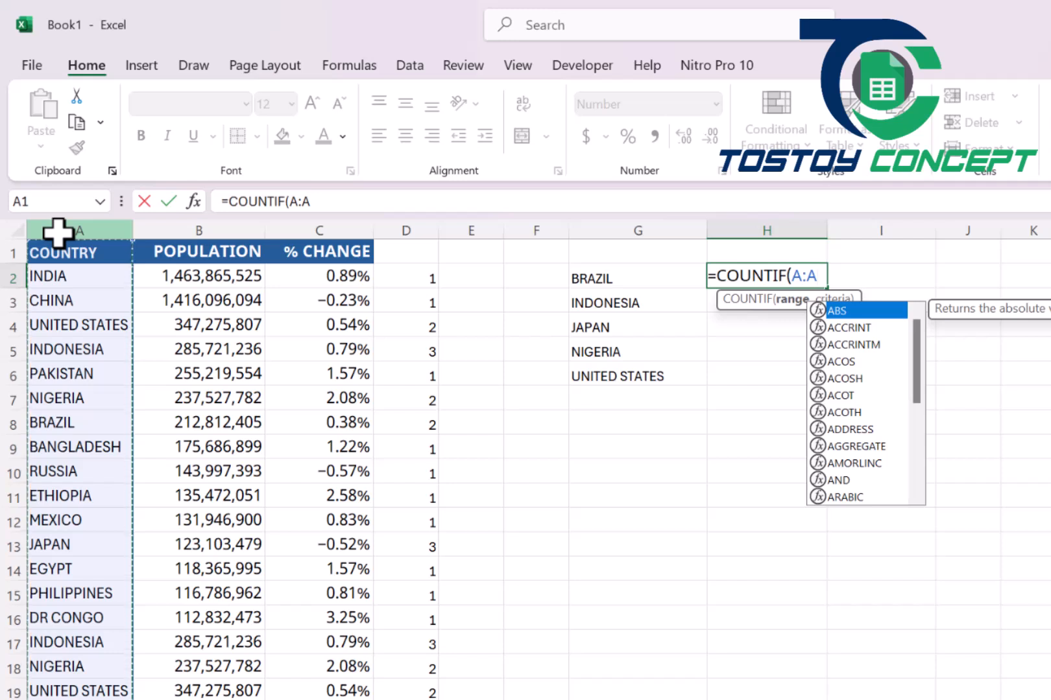
text(,)
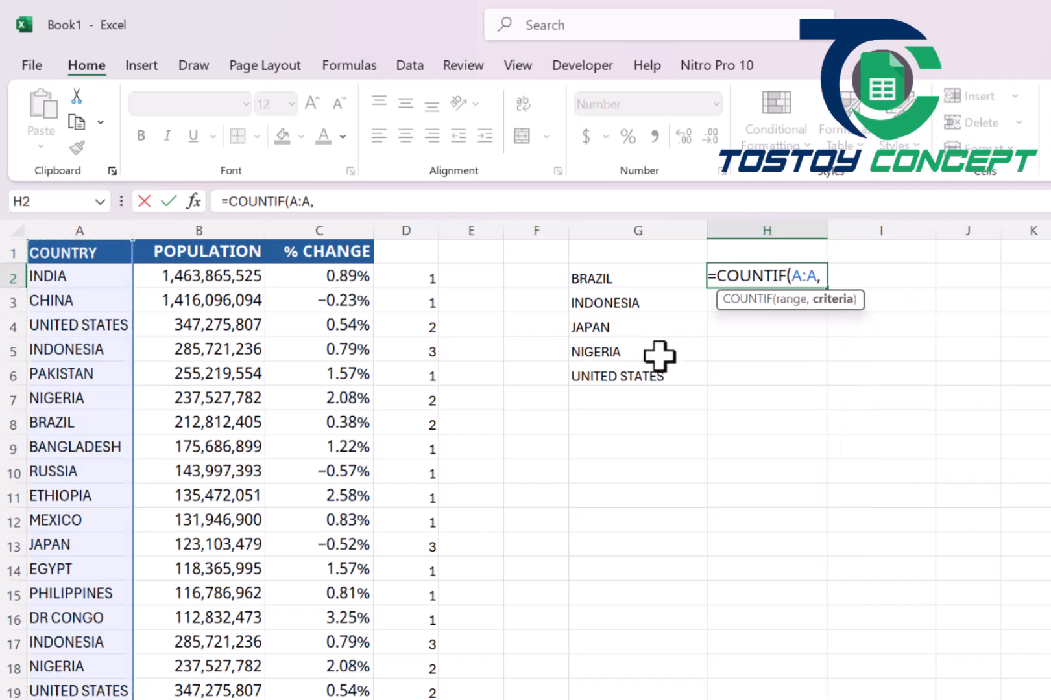
click(674, 281)
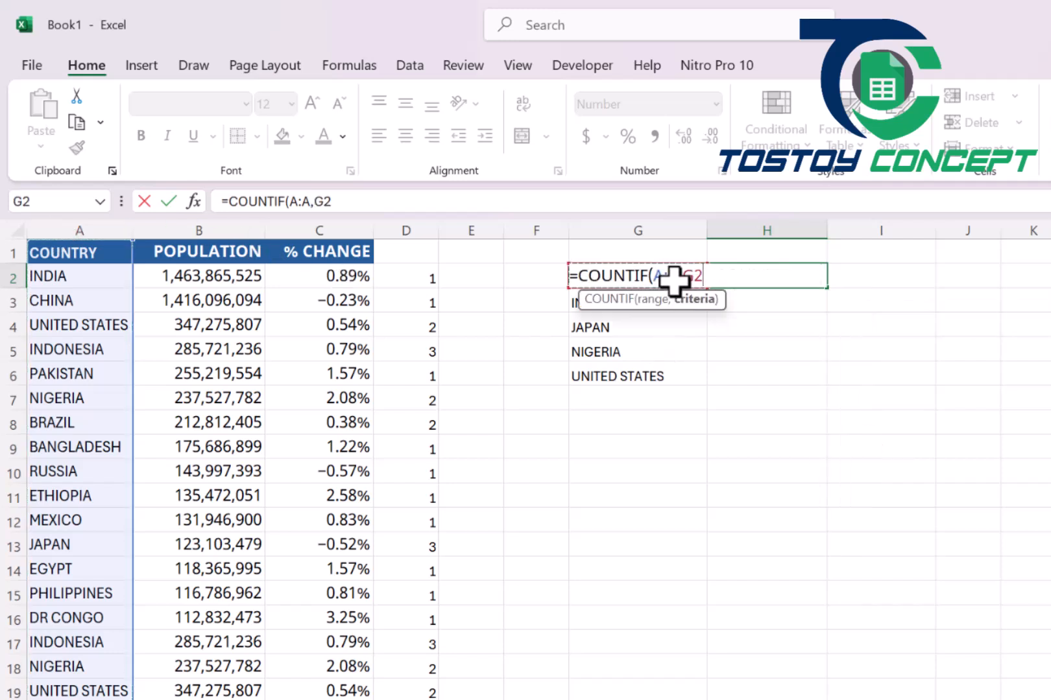
key(Return)
Fill the H2 COUNTIF formula down to H6 for the remaining countries and check the UNIQUE formula in G2.
click(775, 278)
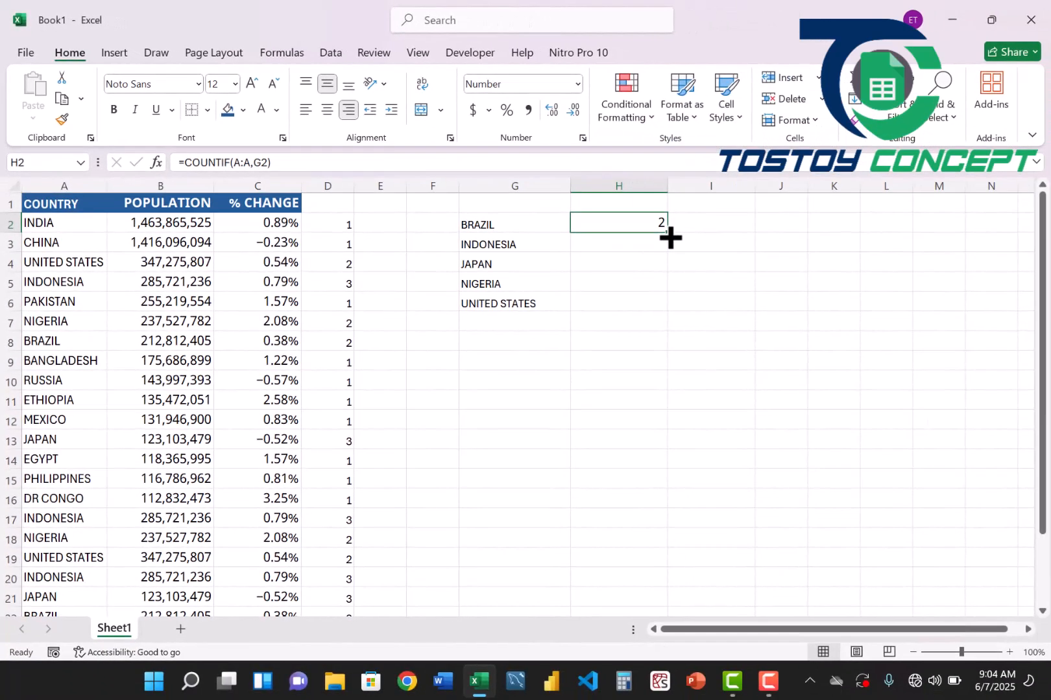
double_click(670, 238)
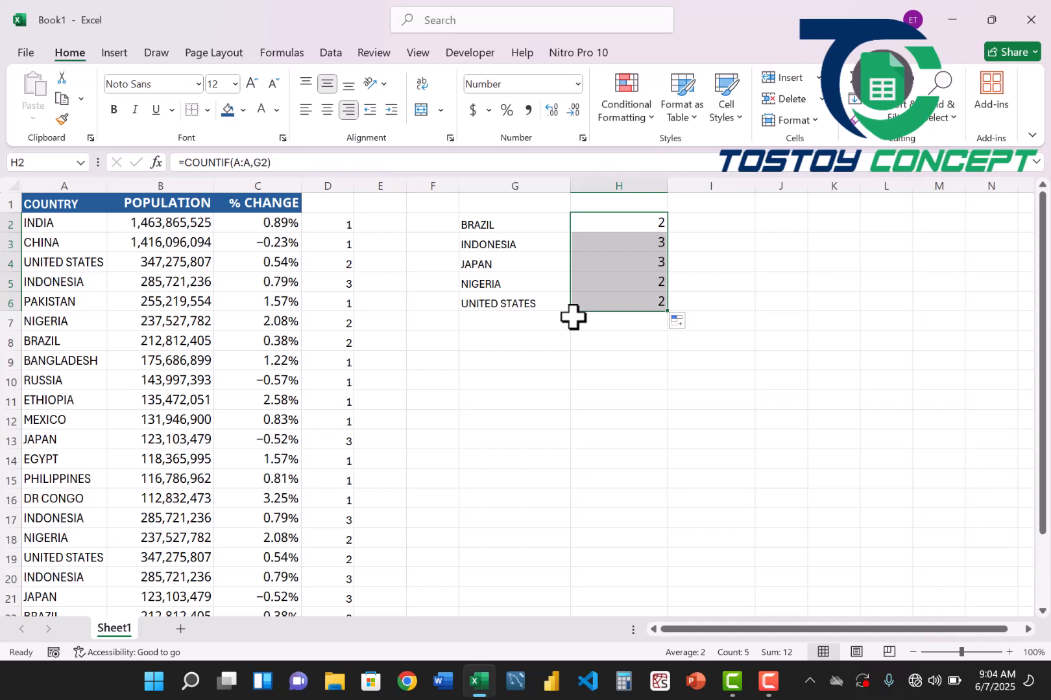
click(493, 225)
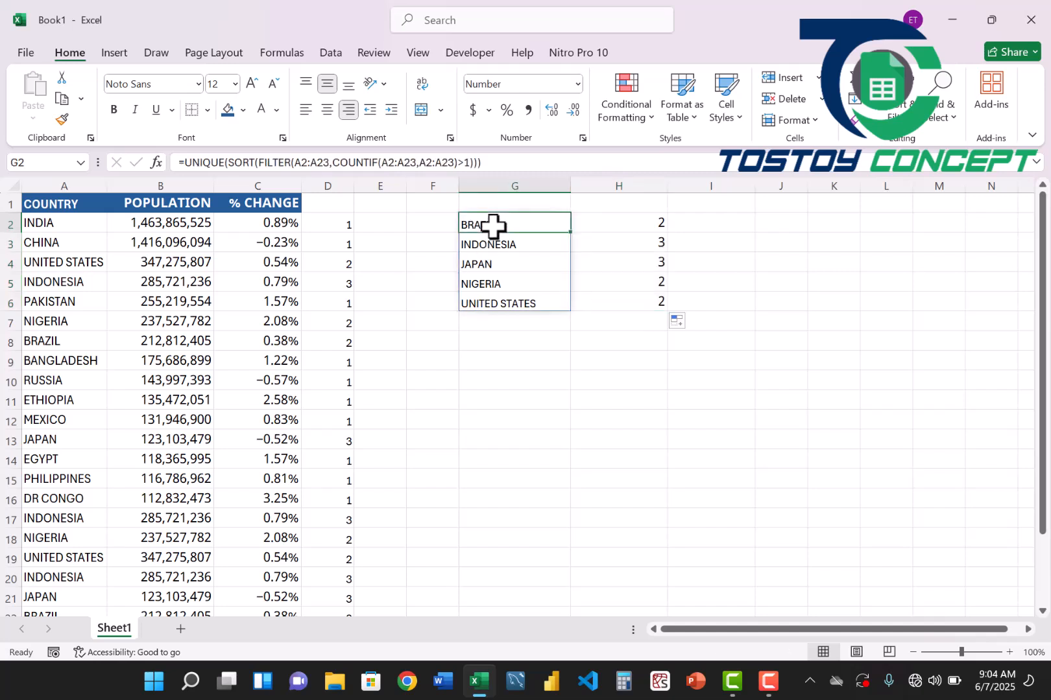
click(586, 431)
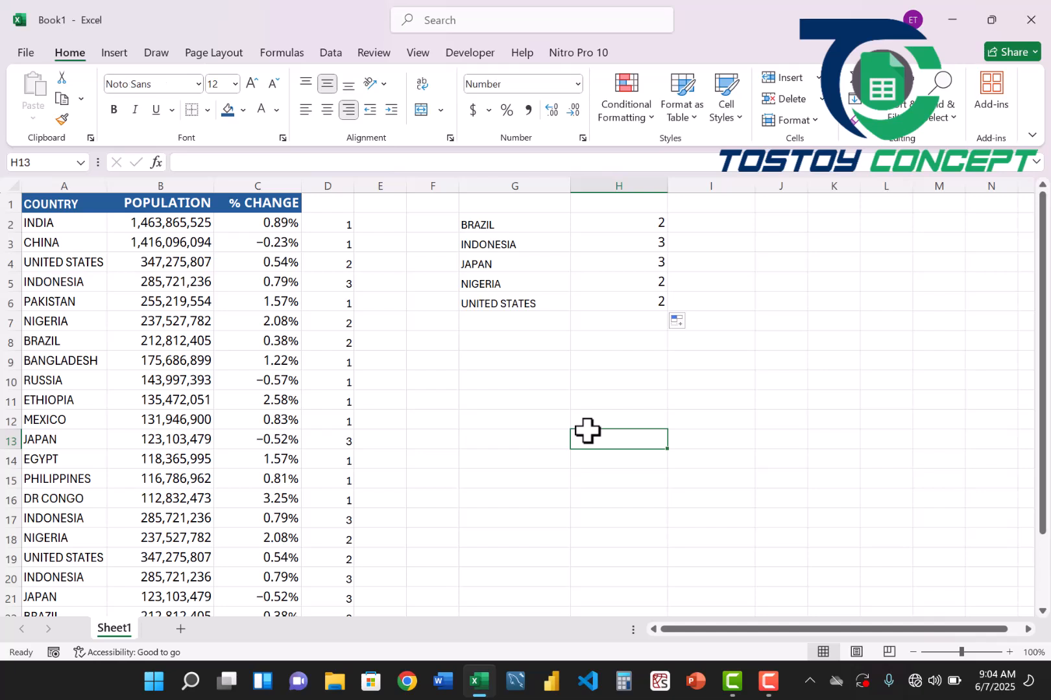